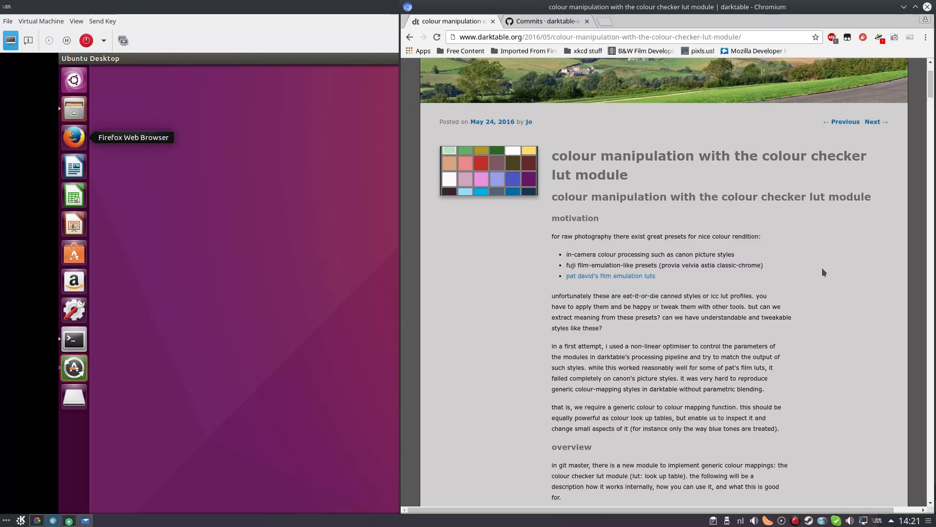
# Examine the colour checker lut blog post, especially the section on using darktable-chart to create a style and its step-by-step tutorial.
pyautogui.scroll(-15, 822, 270)
pyautogui.scroll(-2, 759, 279)
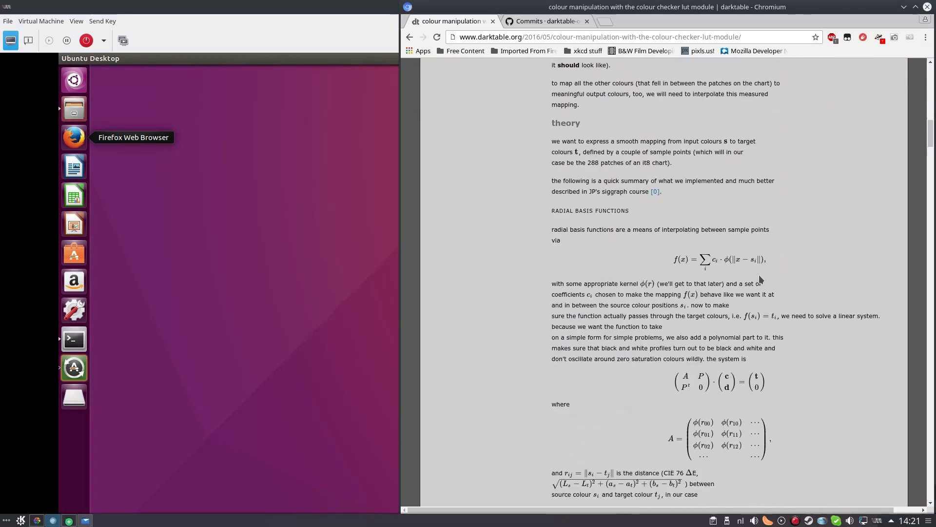
pyautogui.scroll(-5, 708, 333)
pyautogui.scroll(-20, 708, 333)
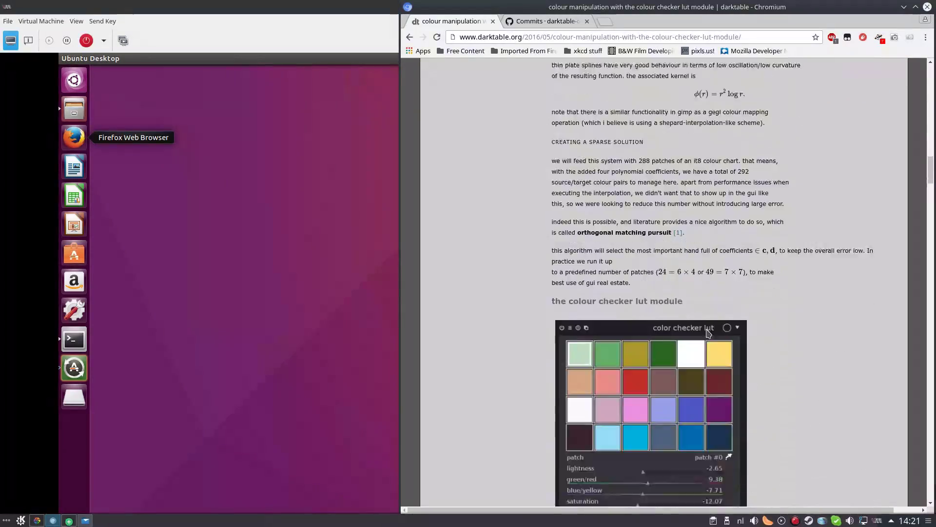
pyautogui.scroll(-10, 707, 332)
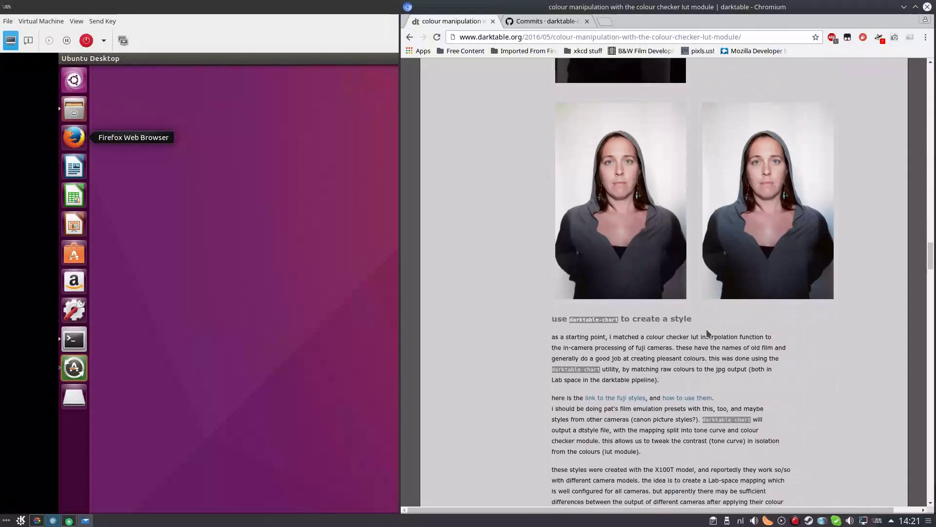
pyautogui.moveTo(554, 152); pyautogui.dragTo(711, 152)
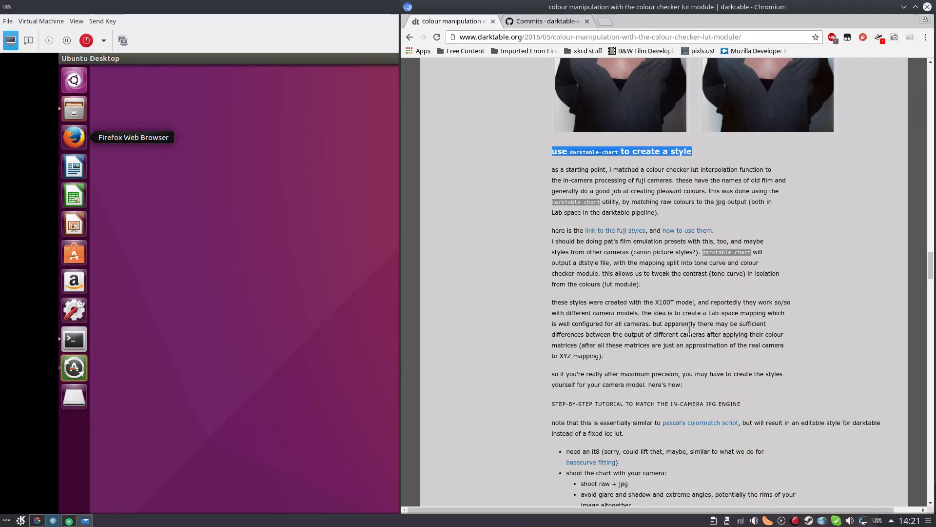
pyautogui.click(685, 297)
pyautogui.scroll(-1, 684, 295)
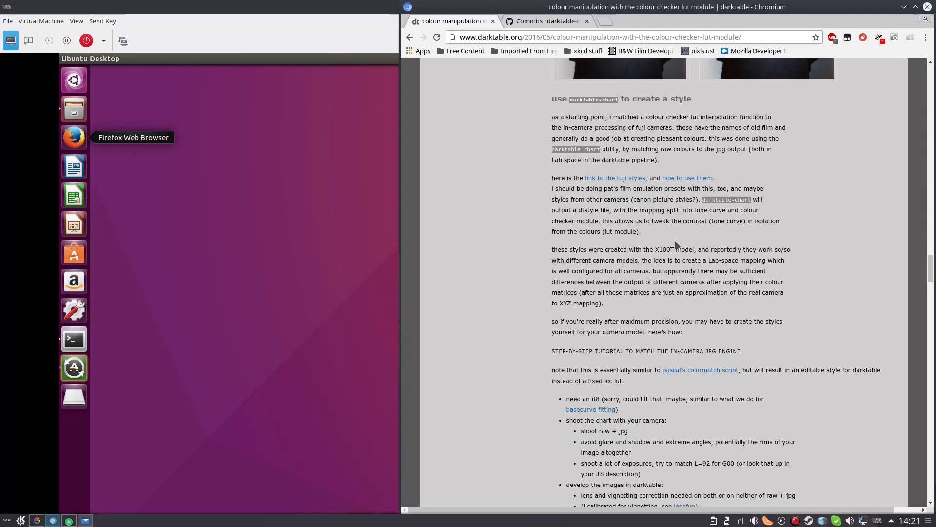
pyautogui.scroll(-5, 675, 241)
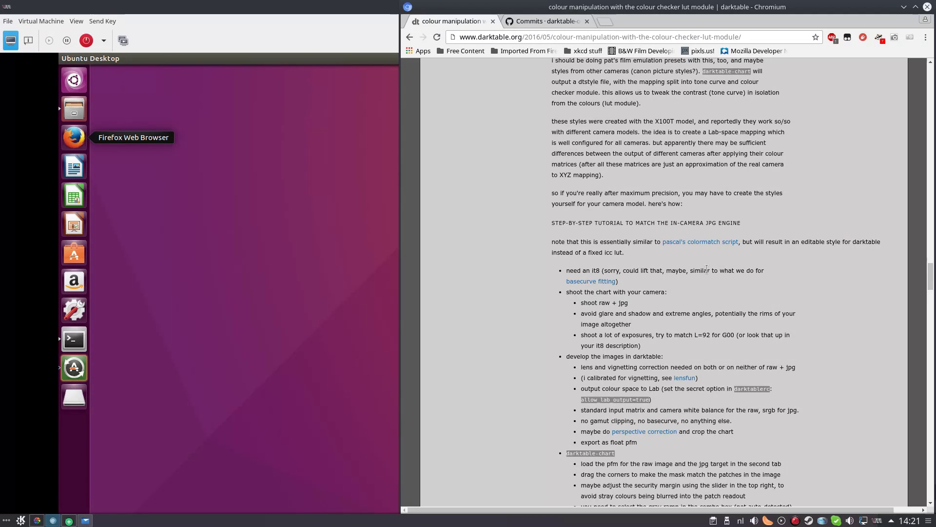
# Look up the commit fixing the SIGSEGV in chart with lots of patches in darktable's GitHub commit history.
pyautogui.click(522, 22)
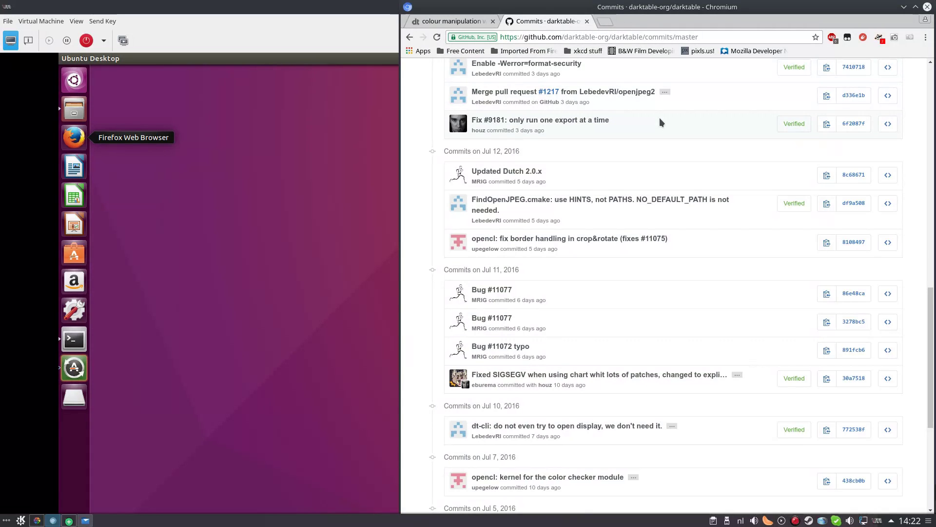
pyautogui.scroll(-3, 687, 265)
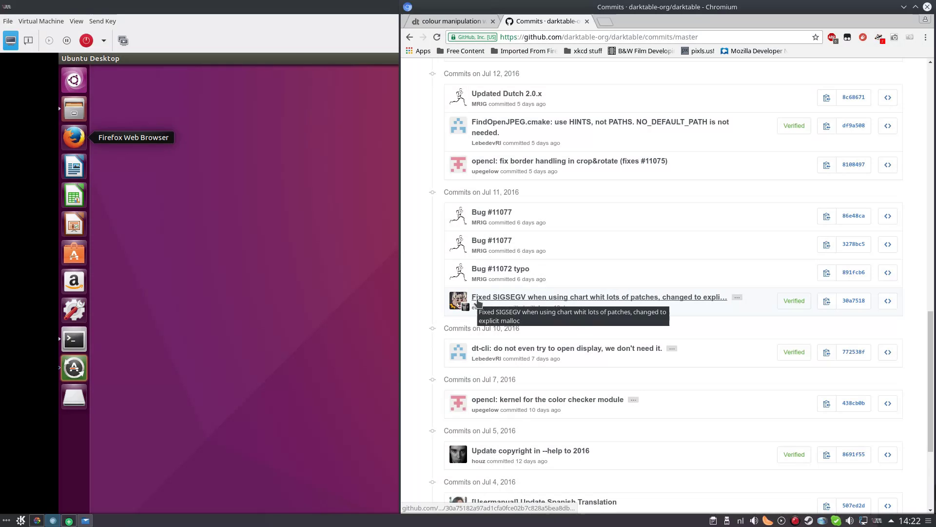
pyautogui.tripleClick(745, 295)
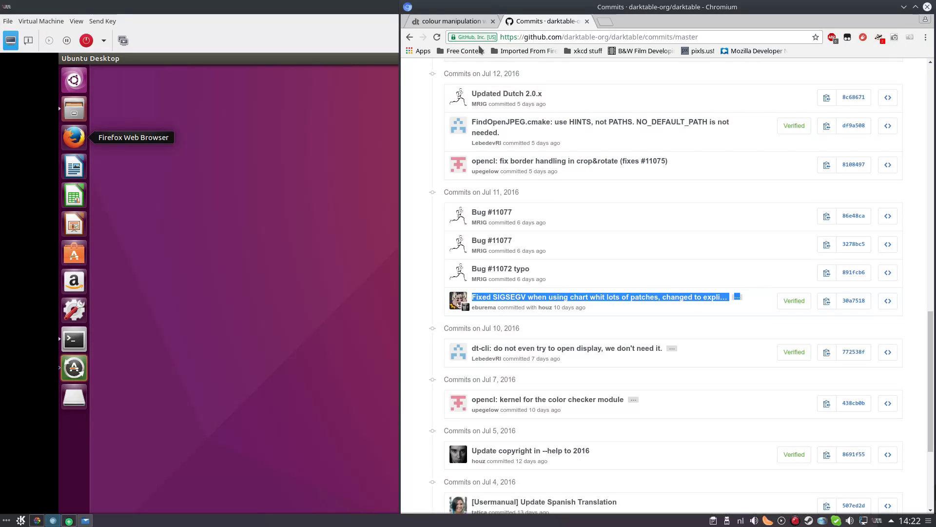
# Return to the darktable website and find the git version section of its install page.
pyautogui.click(436, 21)
pyautogui.scroll(6, 672, 181)
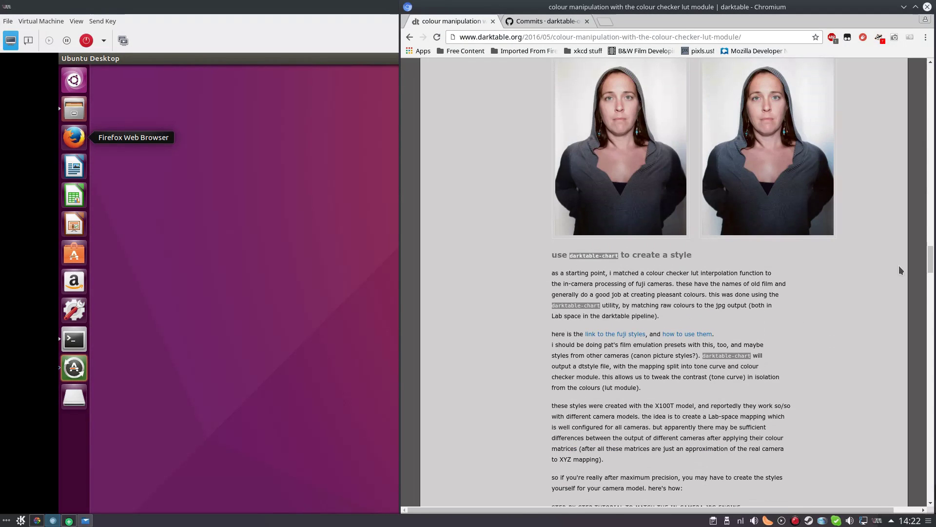
pyautogui.moveTo(931, 260); pyautogui.dragTo(930, 77)
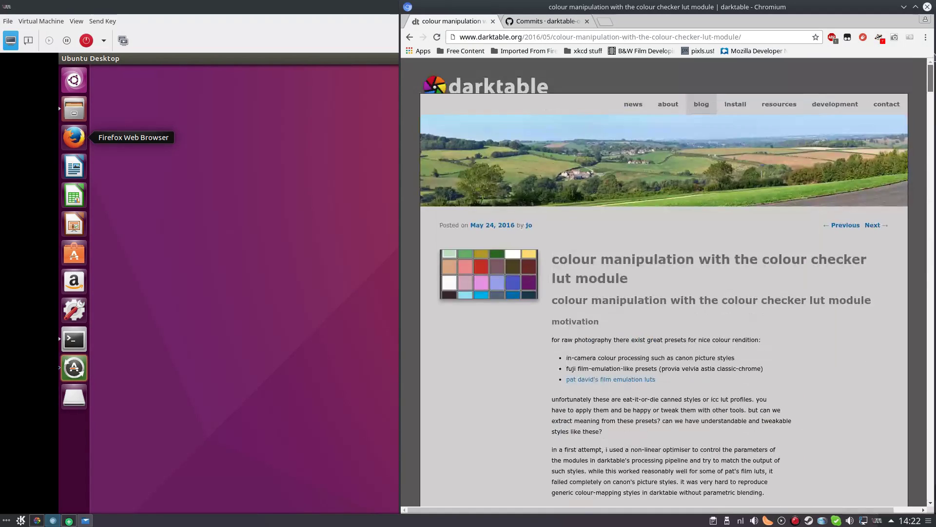
pyautogui.click(733, 104)
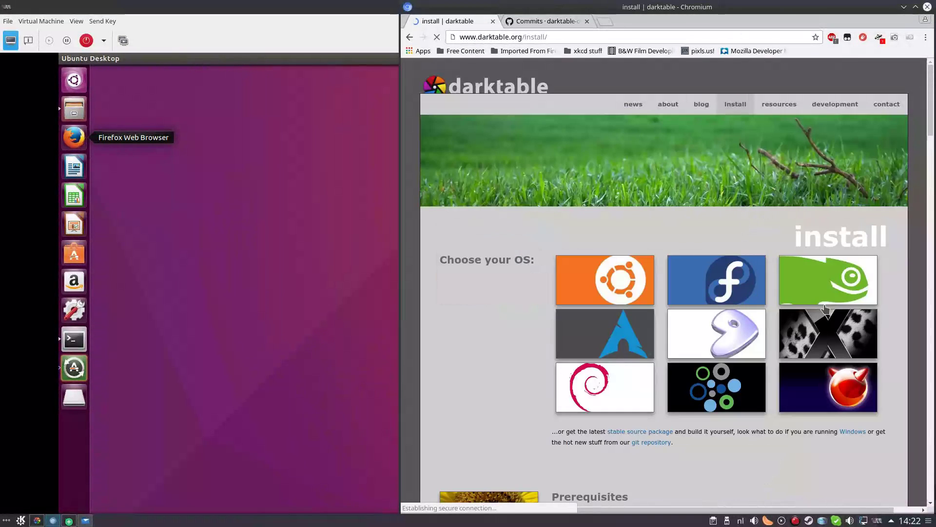
pyautogui.scroll(-2, 708, 320)
pyautogui.moveTo(930, 107); pyautogui.dragTo(932, 416)
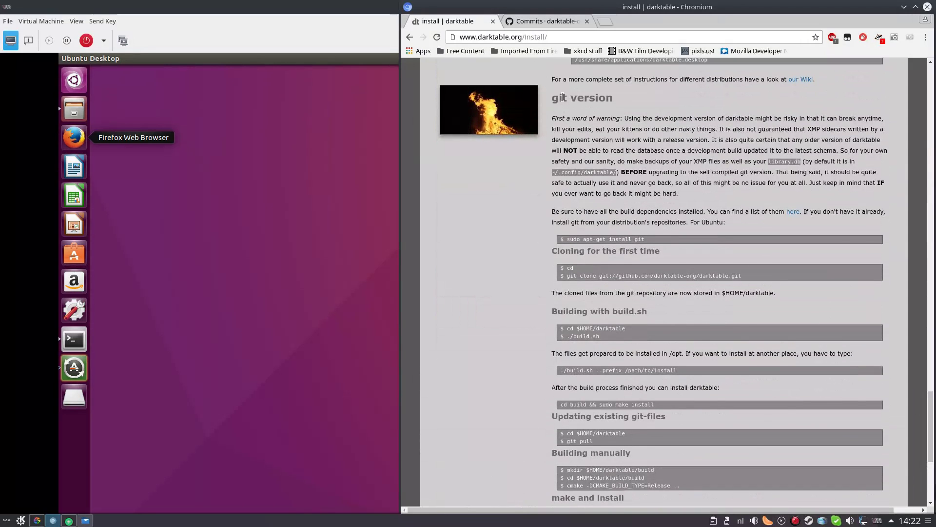
# Read the git version warning and the instructions for cloning, building and installing darktable.
pyautogui.moveTo(556, 93); pyautogui.dragTo(626, 98)
pyautogui.click(626, 98)
pyautogui.scroll(-2, 643, 146)
pyautogui.moveTo(551, 159); pyautogui.dragTo(683, 301)
pyautogui.click(683, 301)
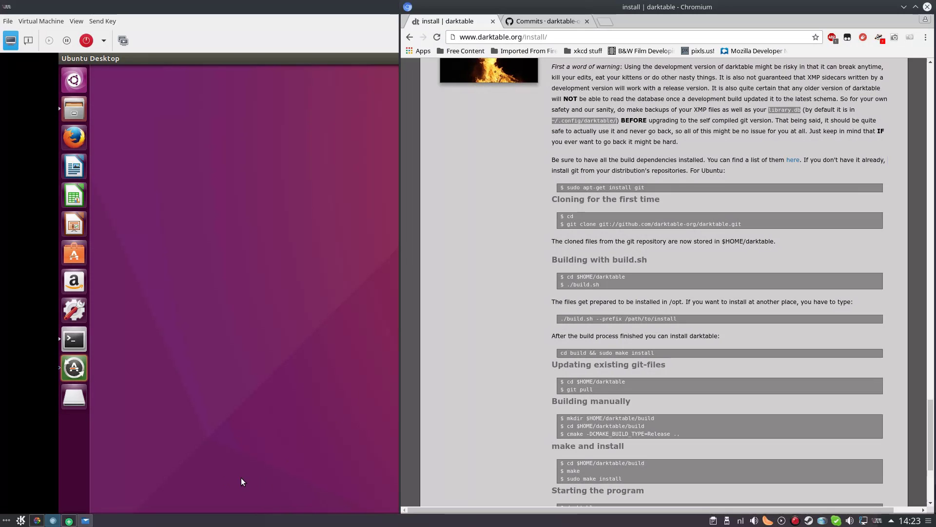
# View the hald_clut_4_with_gradient PNG and CHT files in the shared test folder in Dolphin.
pyautogui.click(85, 520)
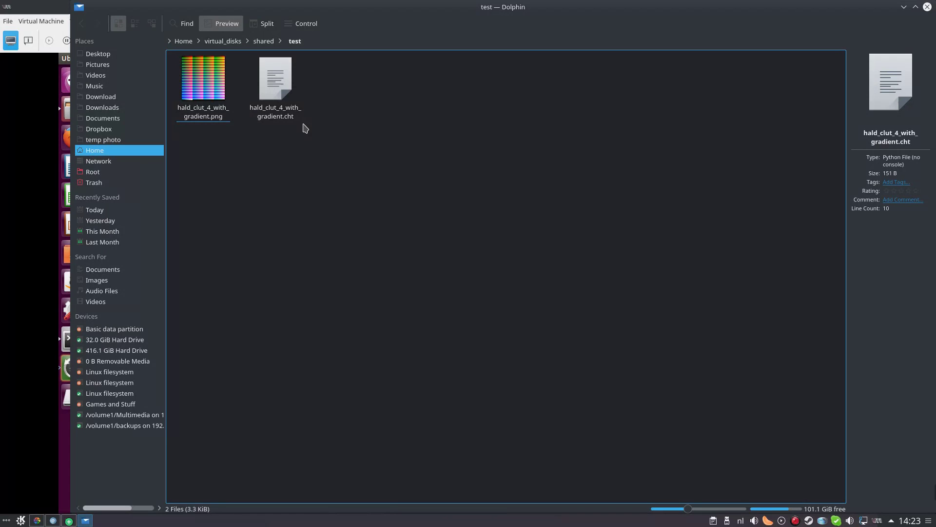
pyautogui.click(903, 7)
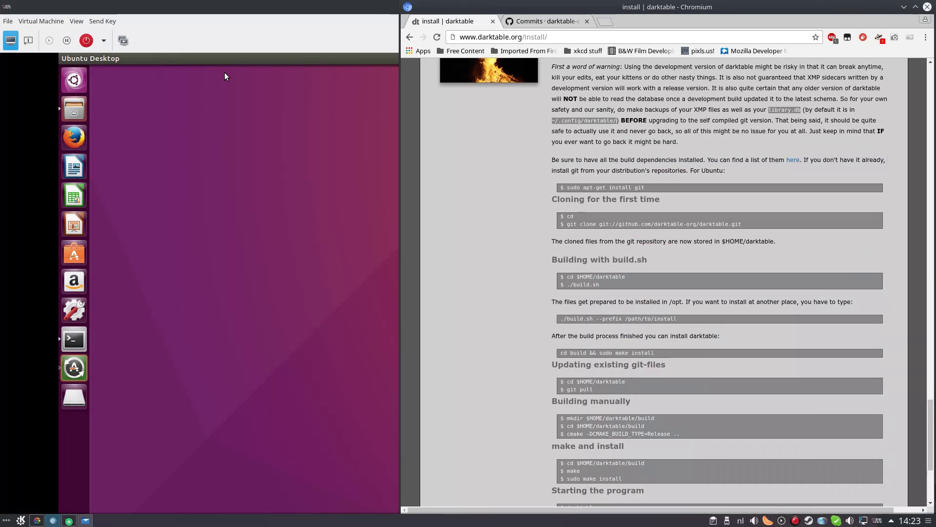
# Switch to the maximized Ubuntu virtual machine and open hald_clut_4_with_gradient.png from the Pictures folder in GIMP.
pyautogui.doubleClick(206, 10)
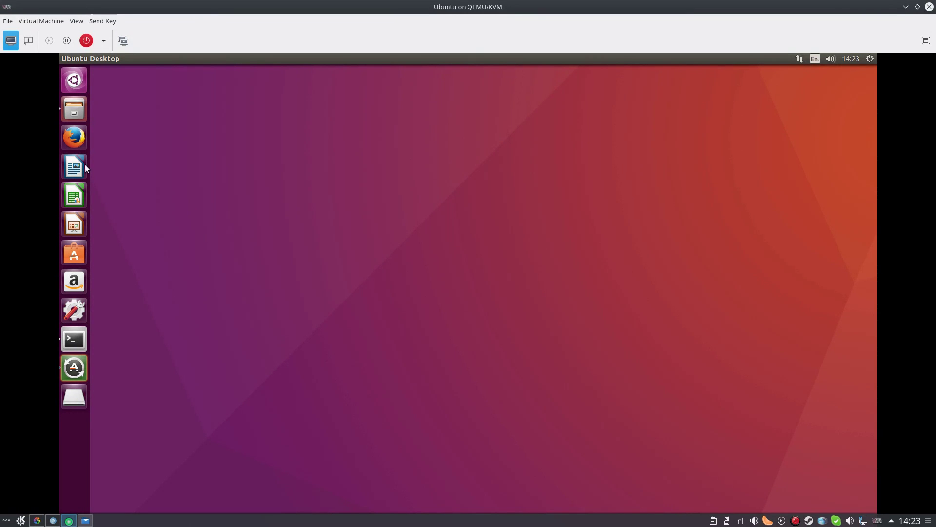
pyautogui.click(73, 109)
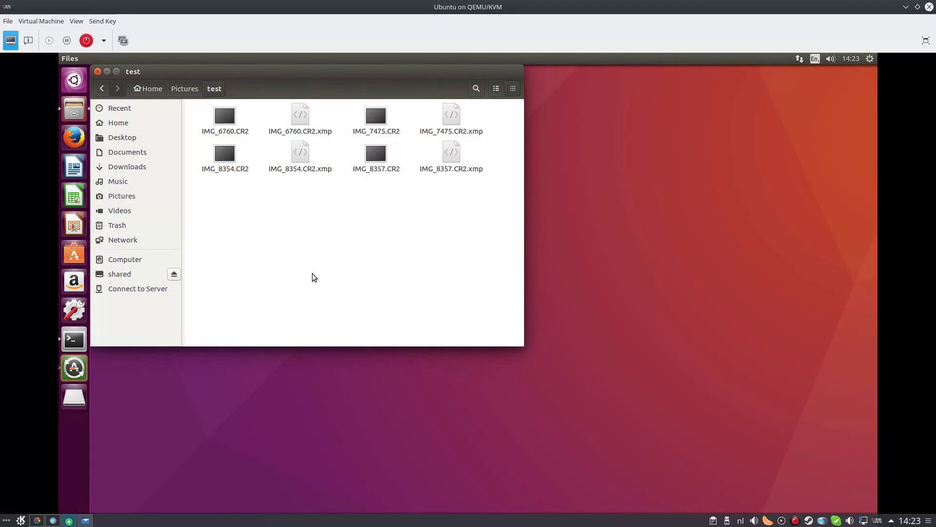
pyautogui.moveTo(343, 75); pyautogui.dragTo(392, 92)
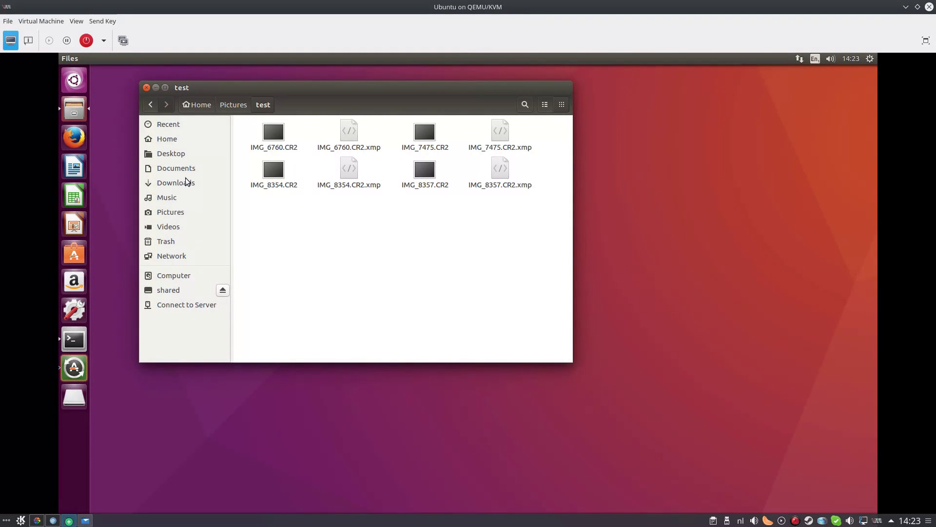
pyautogui.click(171, 211)
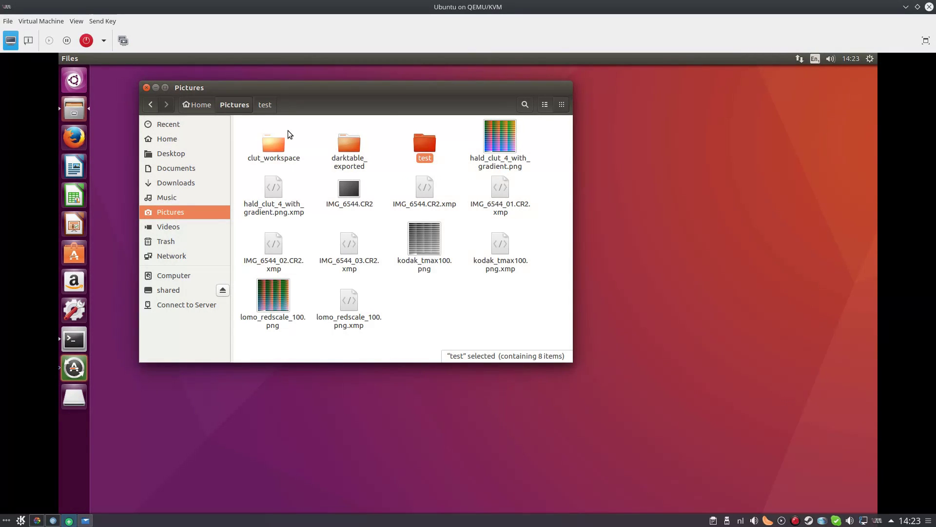
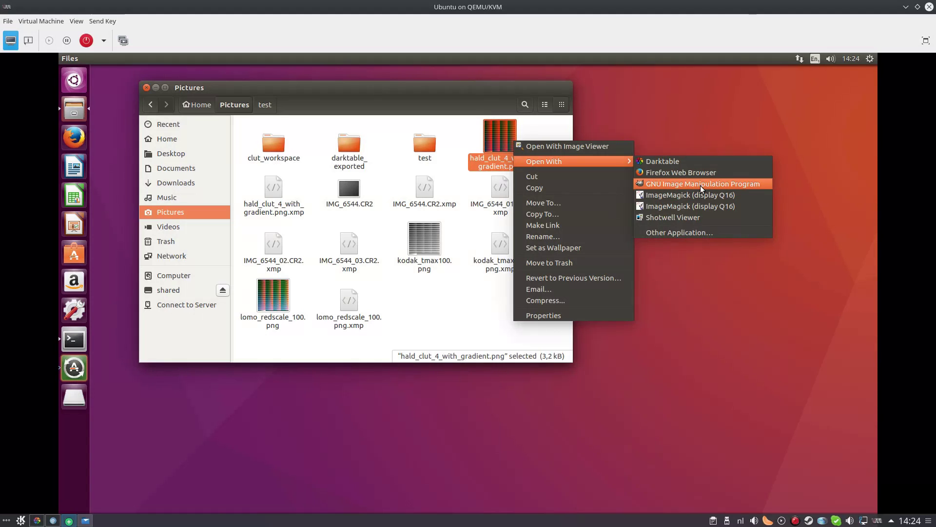
pyautogui.click(698, 194)
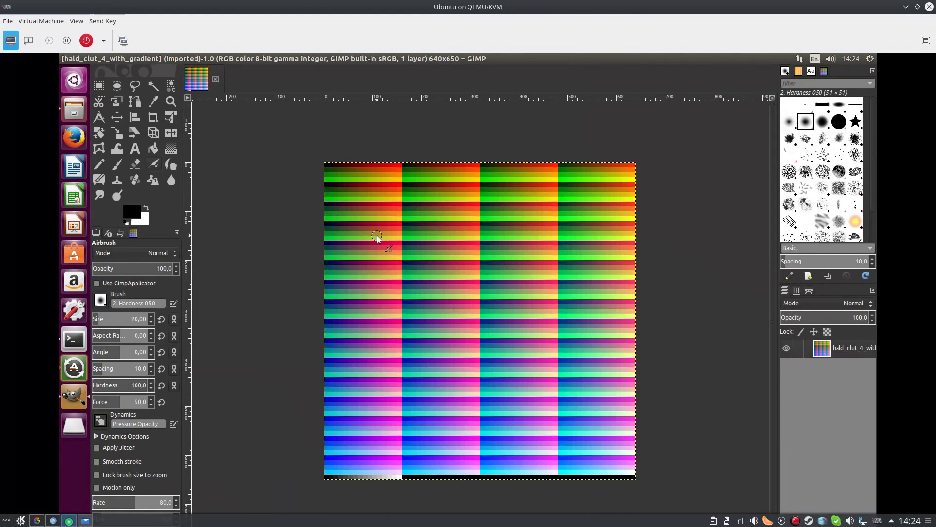
# Launch G'MIC on the image and select the Instant [consumer] film emulation filter.
pyautogui.moveTo(227, 60)
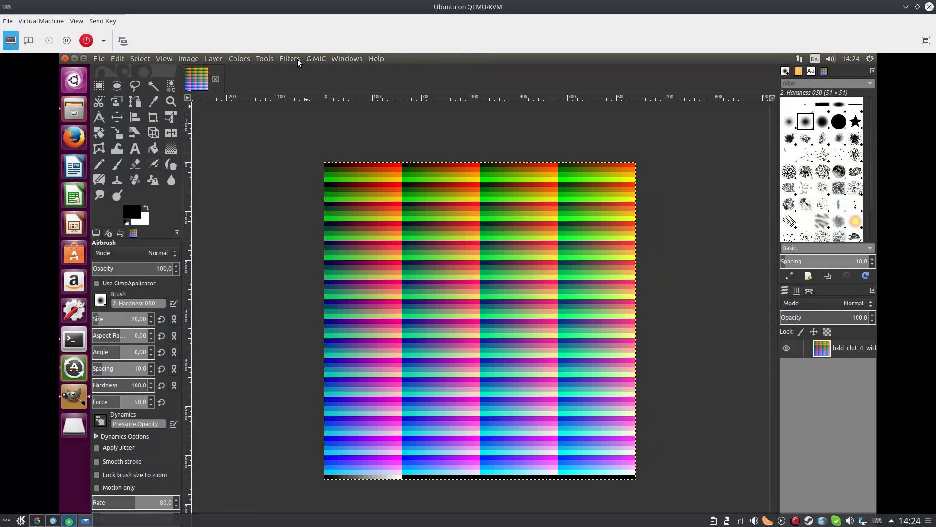
pyautogui.click(344, 72)
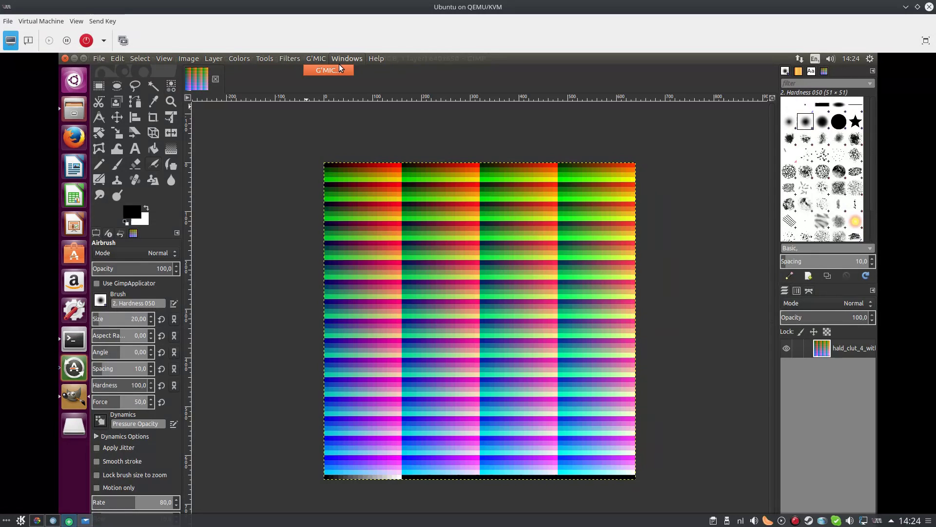
pyautogui.click(338, 63)
pyautogui.click(337, 60)
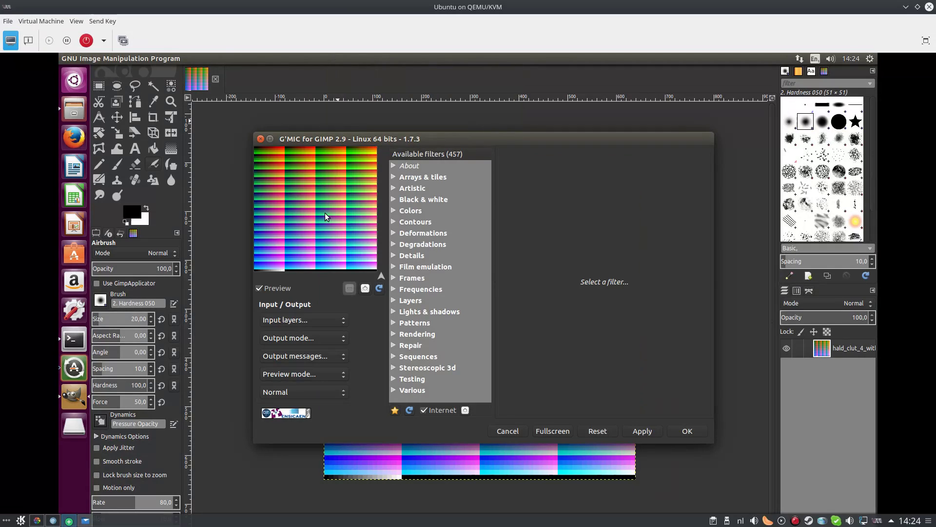
pyautogui.click(394, 266)
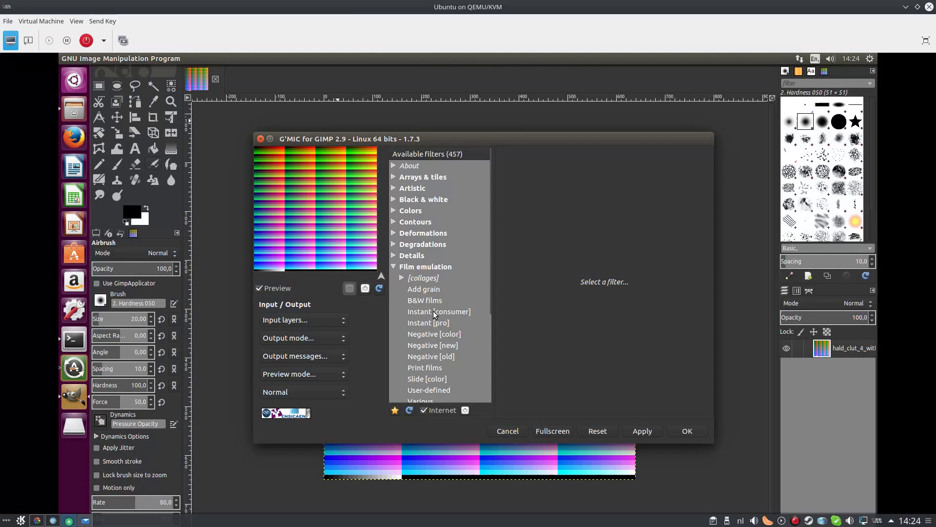
pyautogui.scroll(-1, 454, 331)
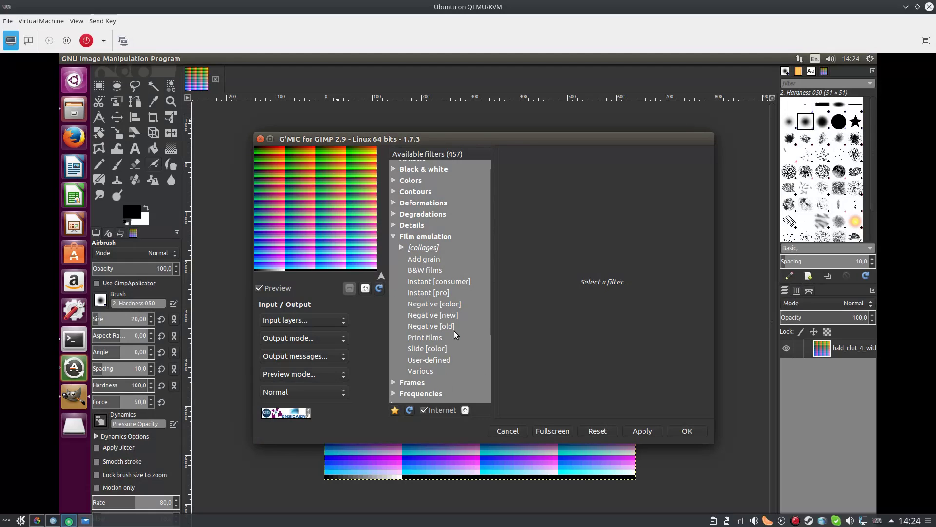
pyautogui.click(447, 294)
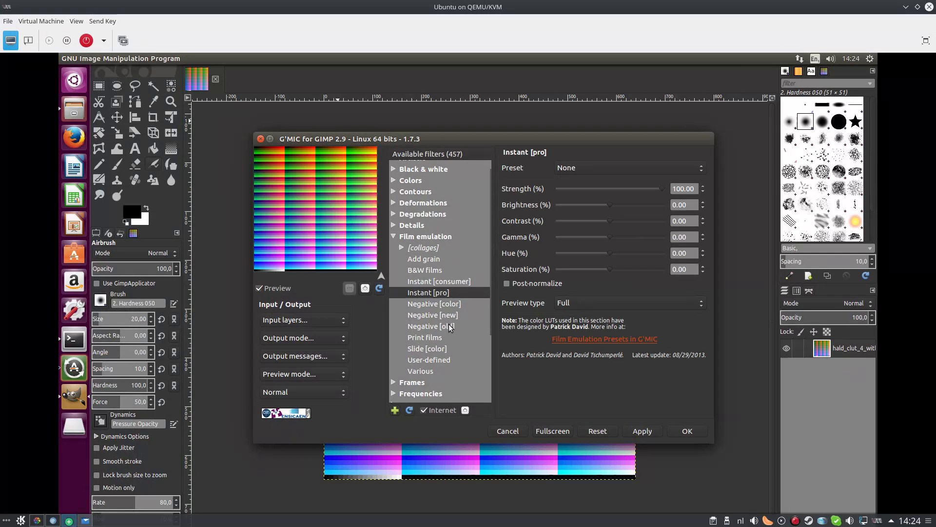
pyautogui.click(449, 281)
# Set the Instant [consumer] filter's preset to Polaroid PX-680 +.
pyautogui.click(586, 169)
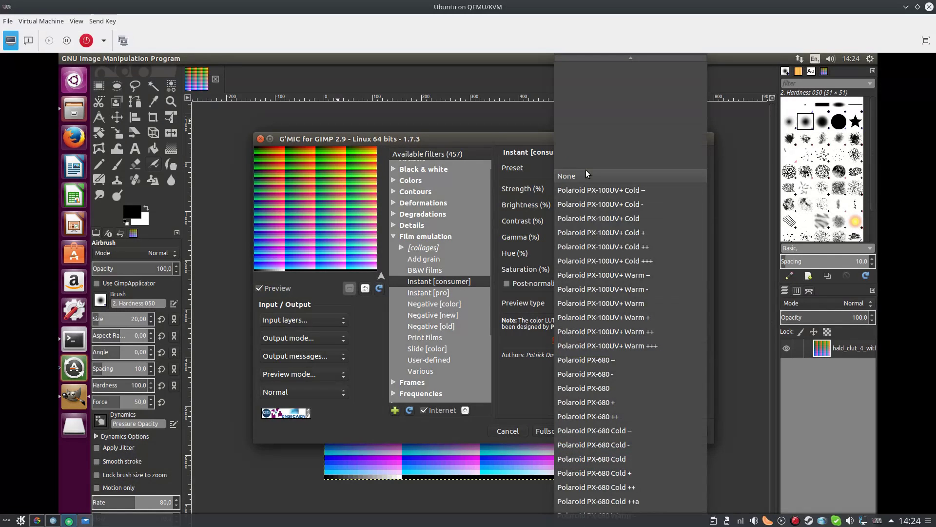
pyautogui.scroll(-5, 654, 299)
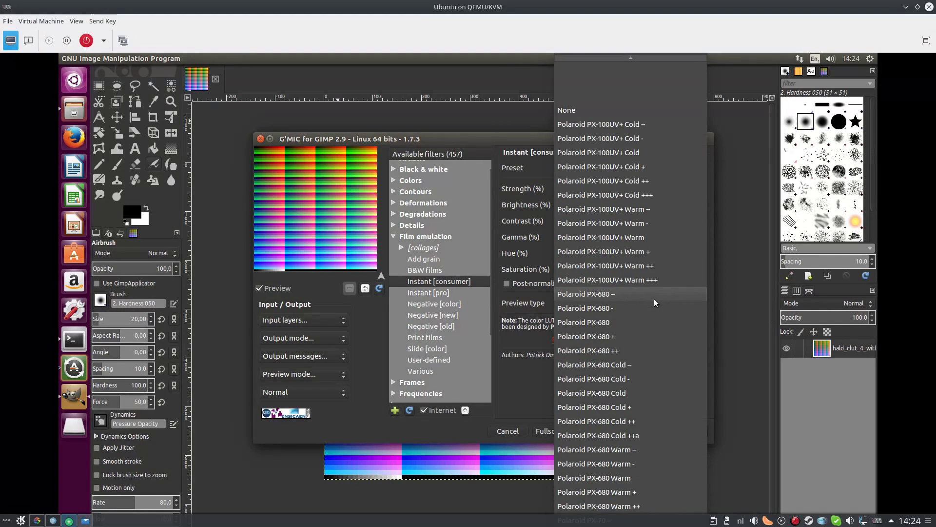
pyautogui.scroll(-5, 654, 298)
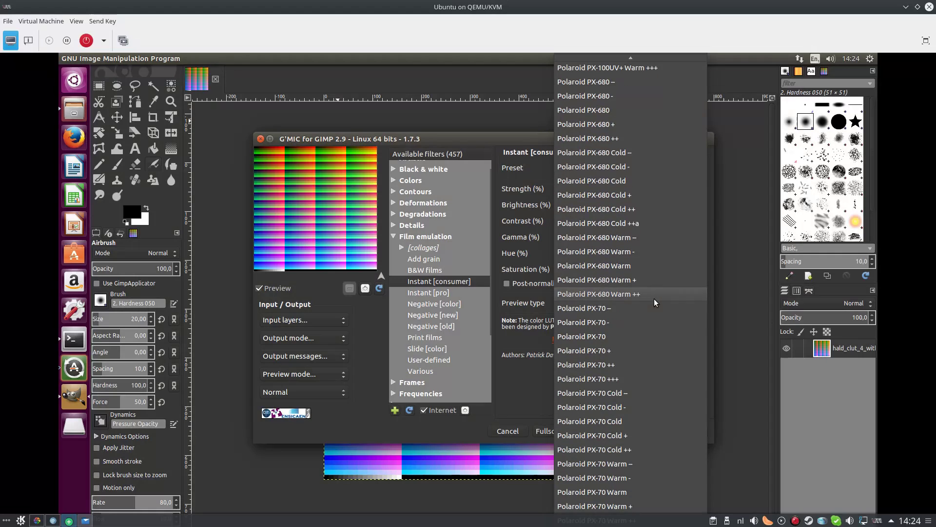
pyautogui.scroll(-4, 654, 298)
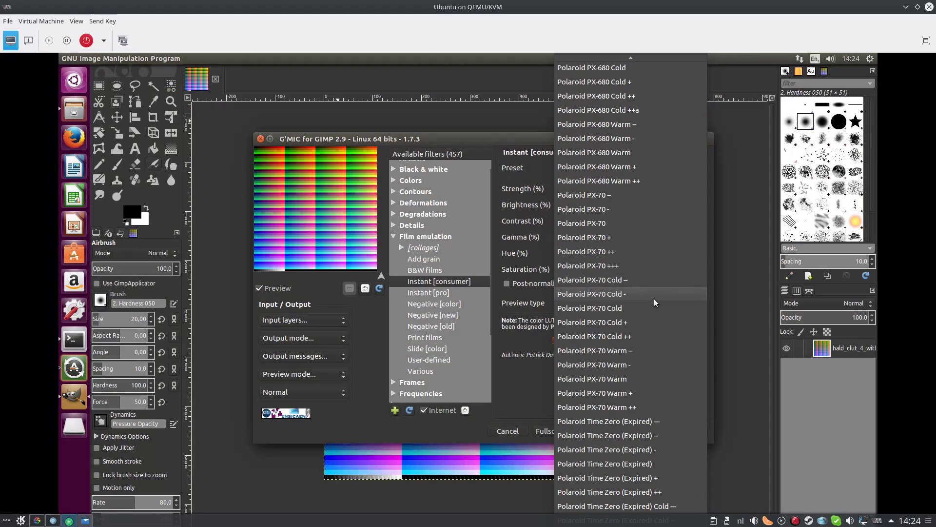
pyautogui.scroll(7, 653, 298)
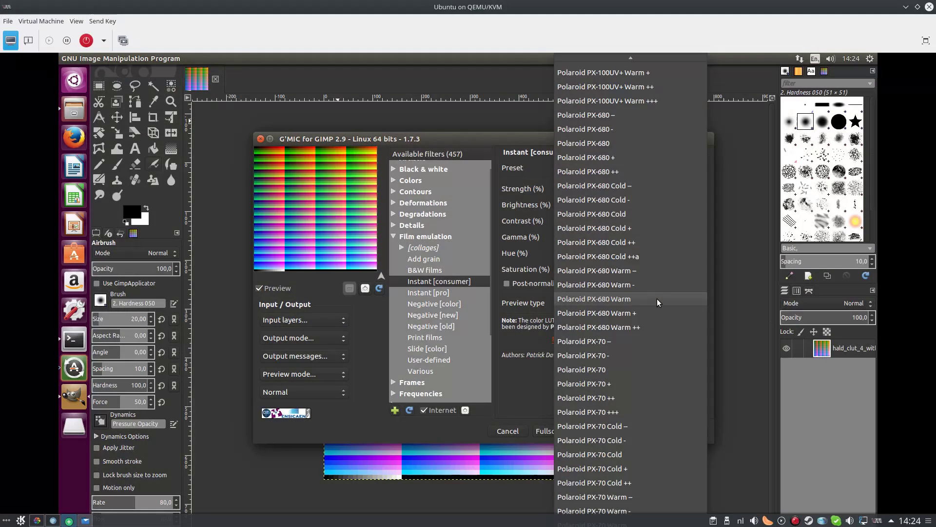
pyautogui.scroll(2, 656, 299)
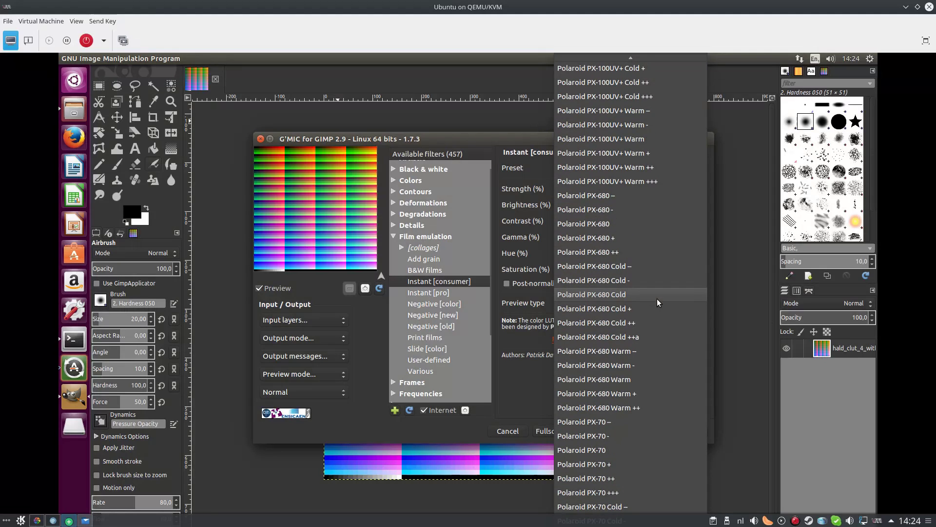
pyautogui.click(638, 252)
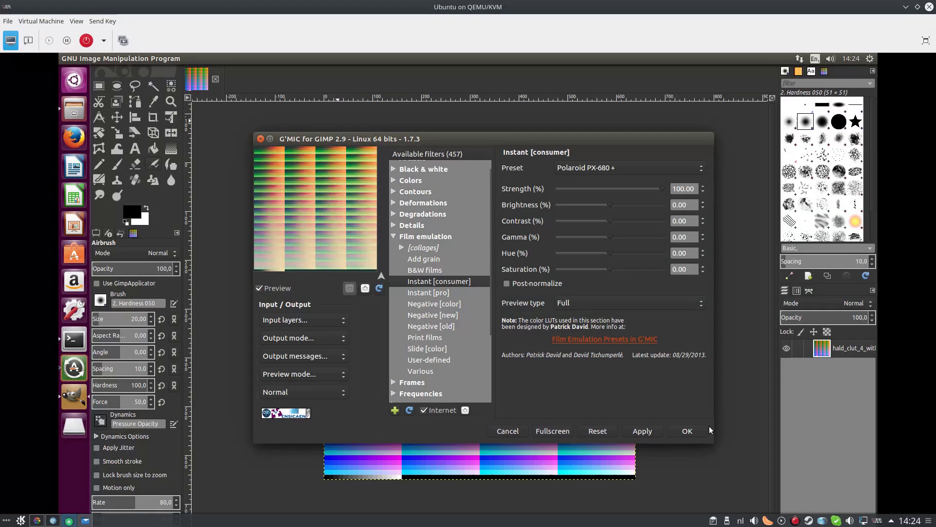
# Apply the Polaroid PX-680 + emulation to the image and export the result as polaroid_px680.png in the Pictures folder.
pyautogui.click(686, 431)
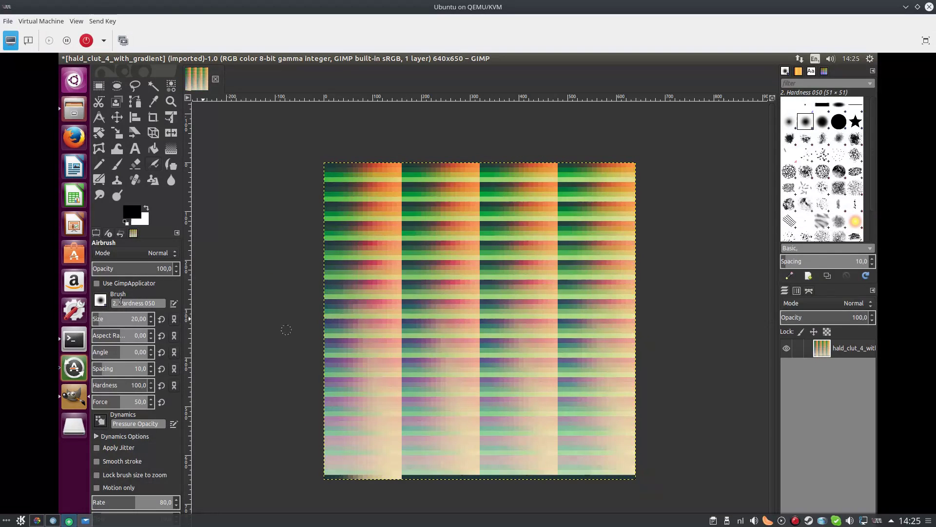
pyautogui.moveTo(118, 54)
pyautogui.click(99, 59)
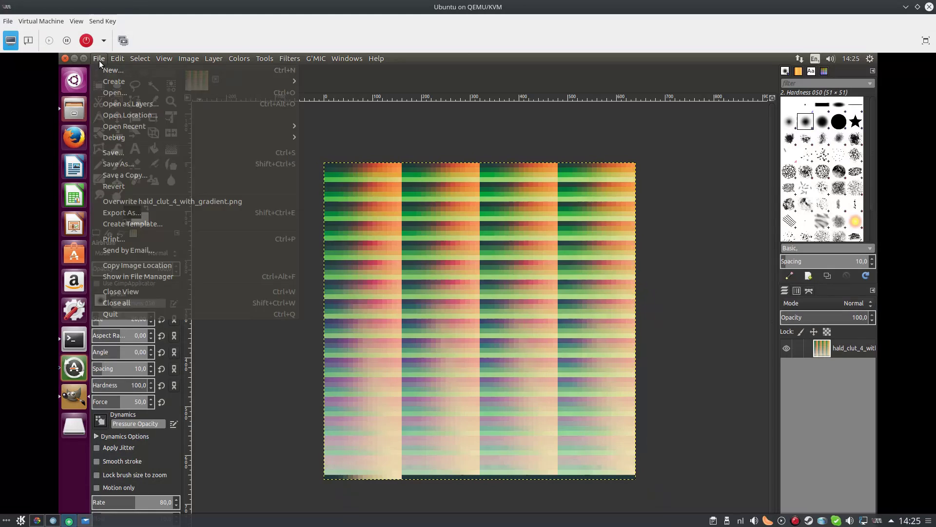
pyautogui.click(149, 214)
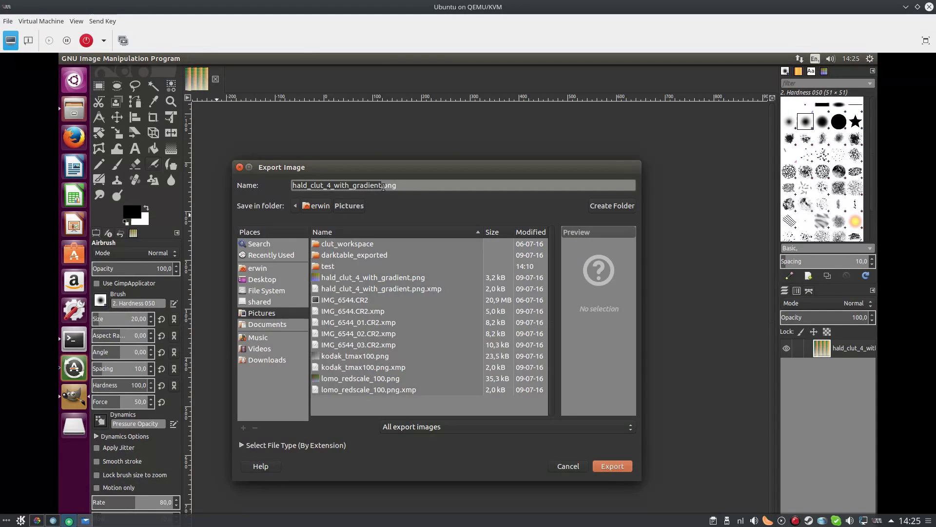
pyautogui.moveTo(384, 186); pyautogui.dragTo(267, 183)
pyautogui.write('polaroid')
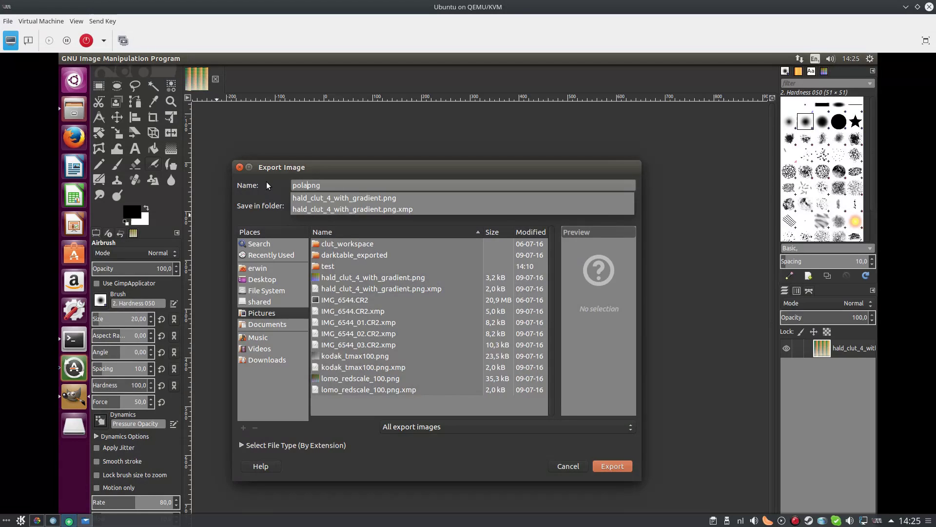
pyautogui.write('_px680.')
pyautogui.click(617, 467)
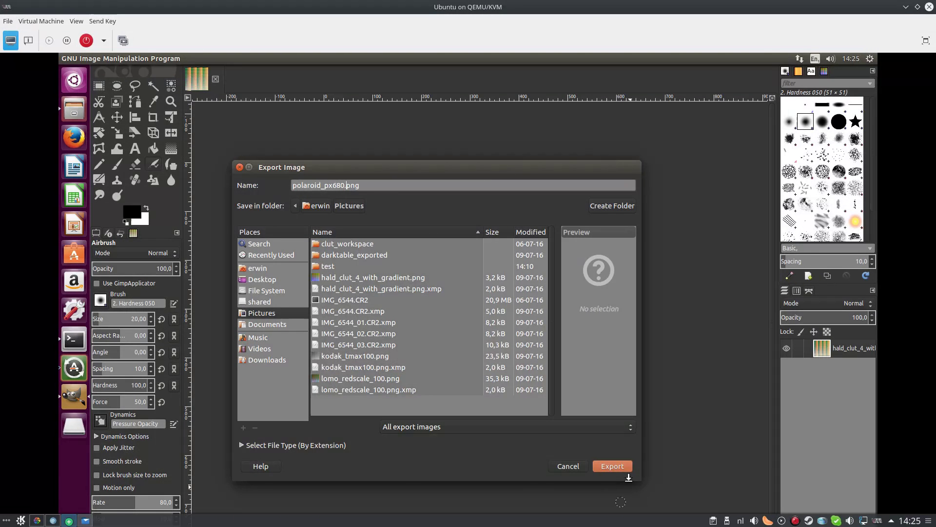
pyautogui.click(624, 467)
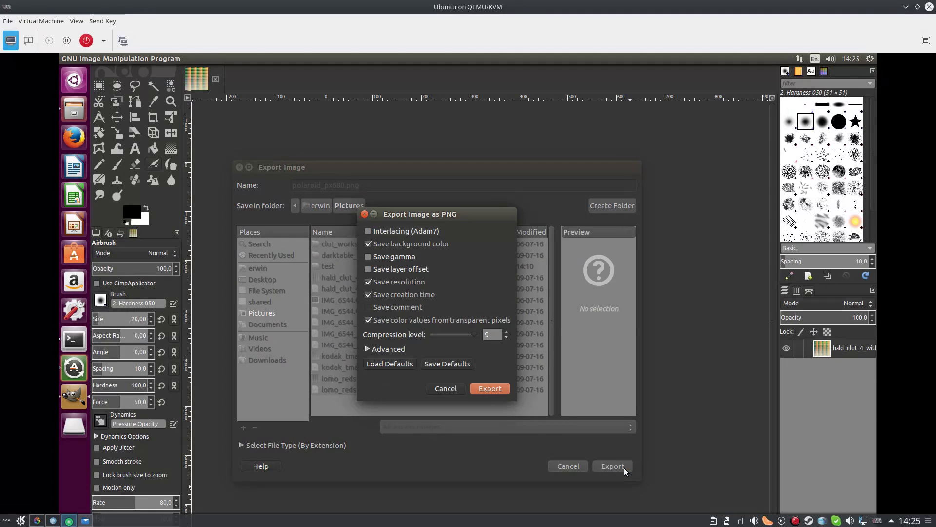
pyautogui.click(493, 393)
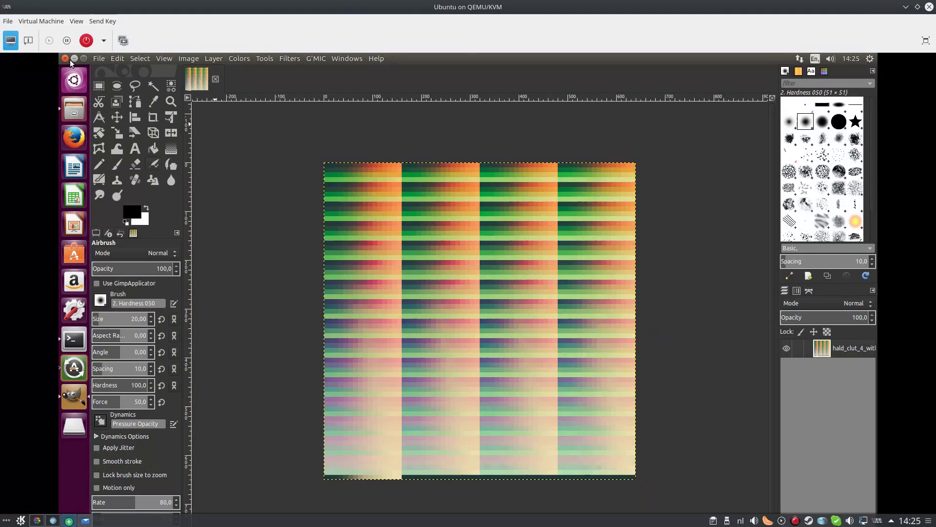
# Quit GIMP, discarding the unsaved changes, and clear the file selection in the Pictures folder.
pyautogui.click(65, 59)
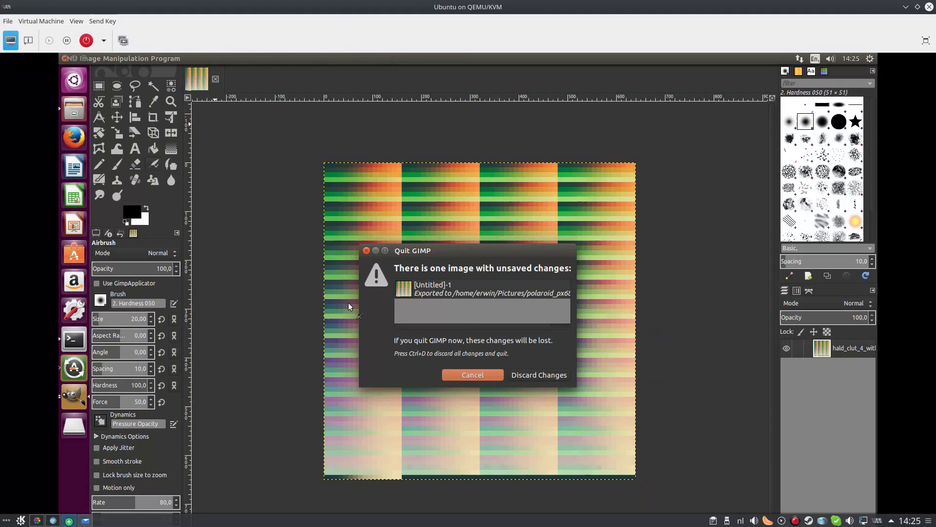
pyautogui.click(517, 374)
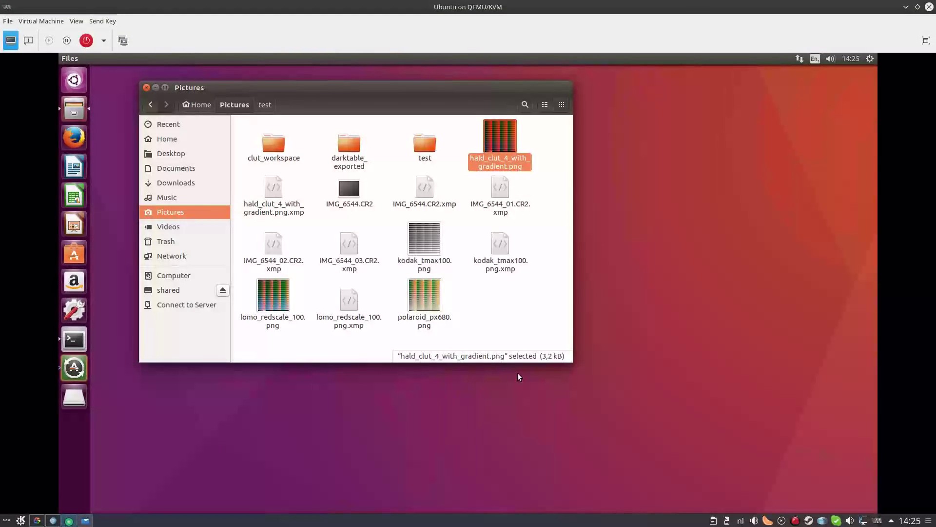
pyautogui.click(518, 306)
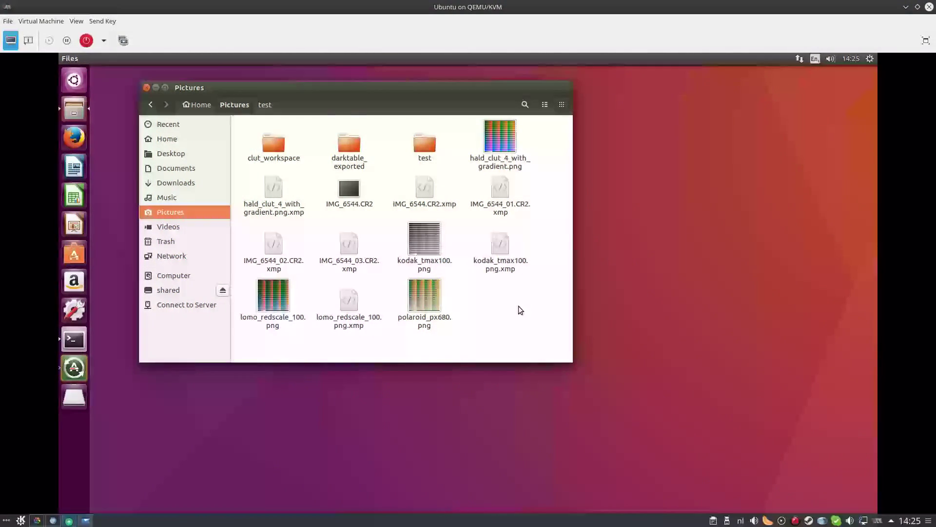
# Switch to the terminal and open .config/darktable/darktablerc in gedit.
pyautogui.click(74, 340)
pyautogui.moveTo(378, 178); pyautogui.dragTo(523, 181)
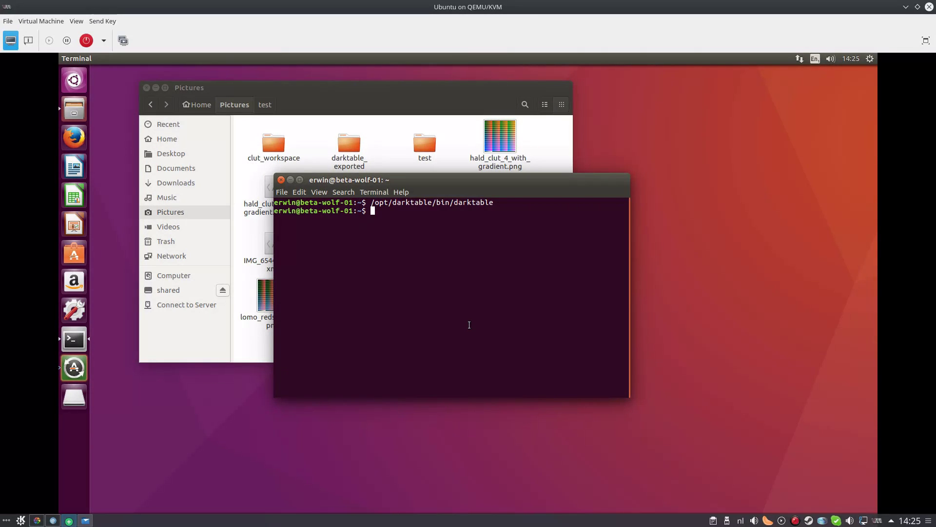
pyautogui.write('gedit .config/darkta')
pyautogui.press('Tab')
pyautogui.write('da')
pyautogui.press('Tab')
pyautogui.press('Return')
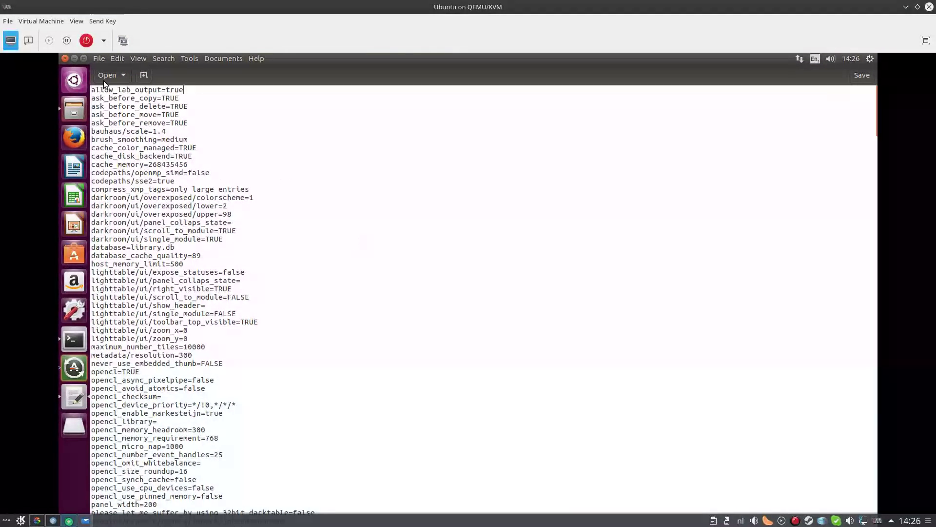
# Check the allow_lab_output line at the start of darktablerc and close gedit.
pyautogui.moveTo(92, 90); pyautogui.dragTo(186, 90)
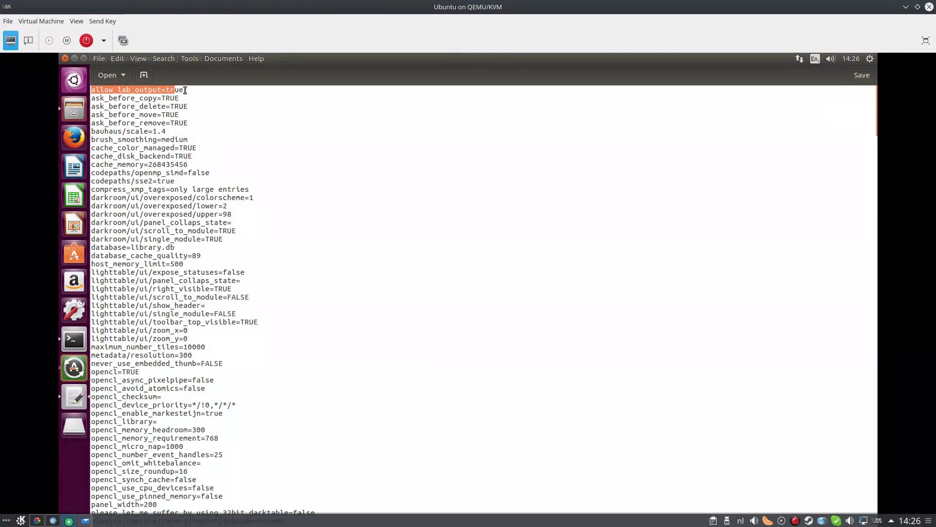
pyautogui.click(185, 90)
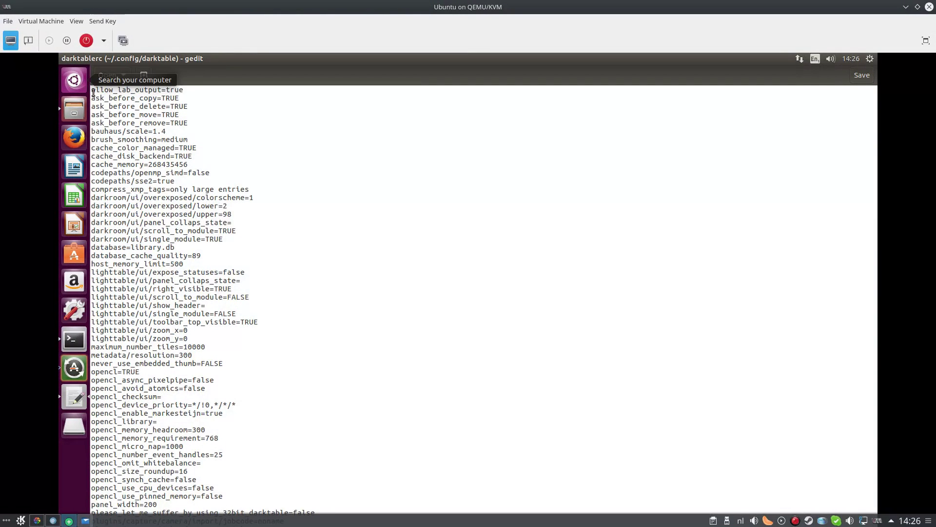
pyautogui.moveTo(92, 90); pyautogui.dragTo(198, 87)
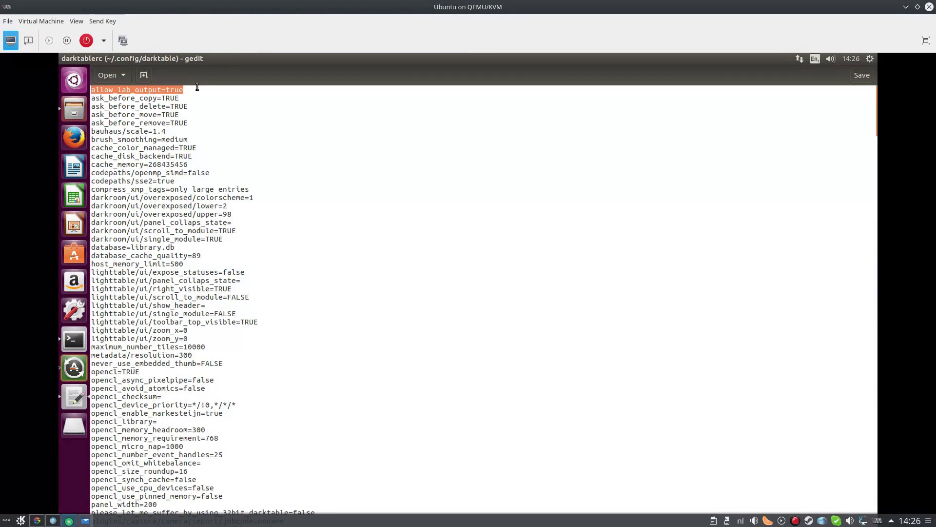
pyautogui.click(241, 107)
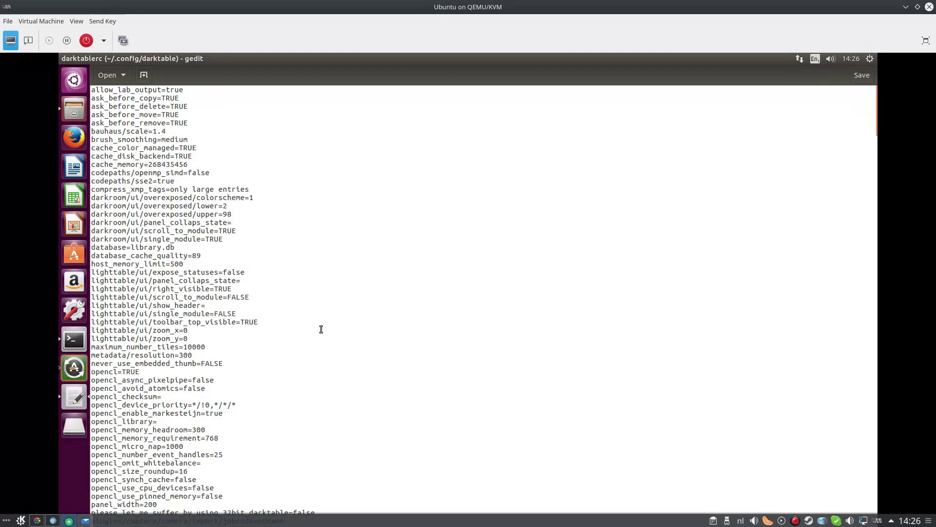
pyautogui.moveTo(71, 56)
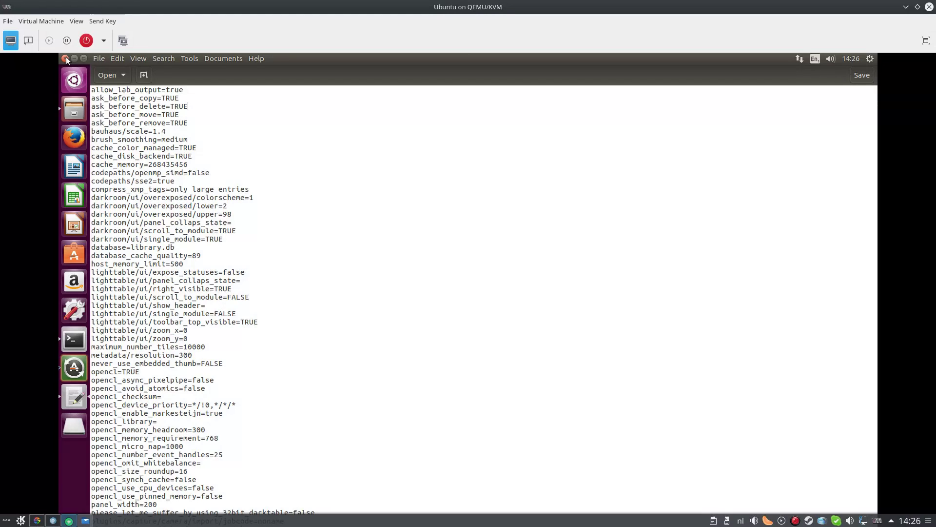
pyautogui.moveTo(93, 89); pyautogui.dragTo(195, 82)
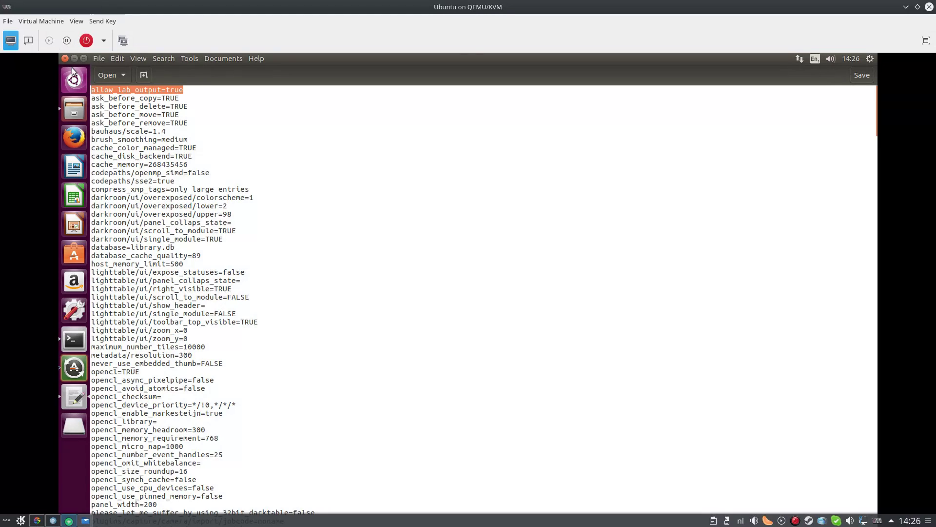
pyautogui.hotkey('ctrl', 'q')
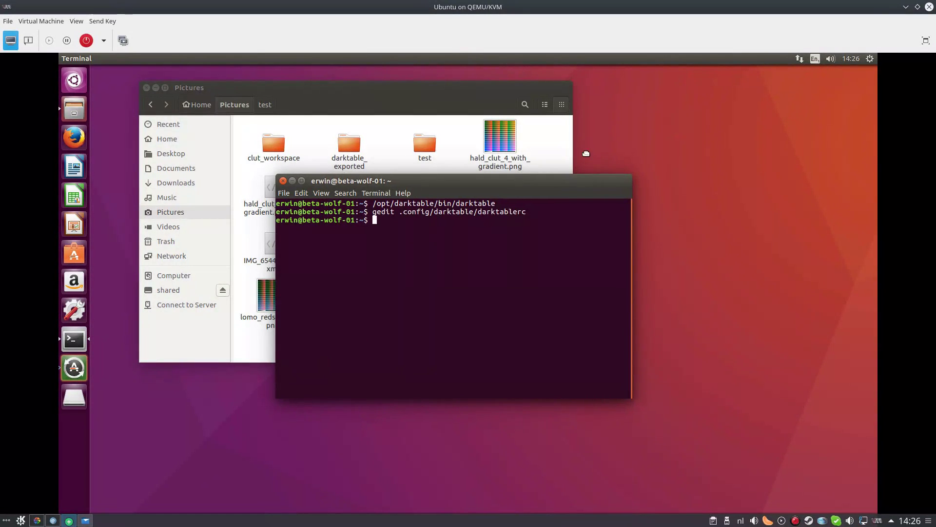
# Move the terminal window aside and launch darktable by reusing the earlier command /opt/darktable/bin/darktable.
pyautogui.moveTo(414, 178); pyautogui.dragTo(666, 115)
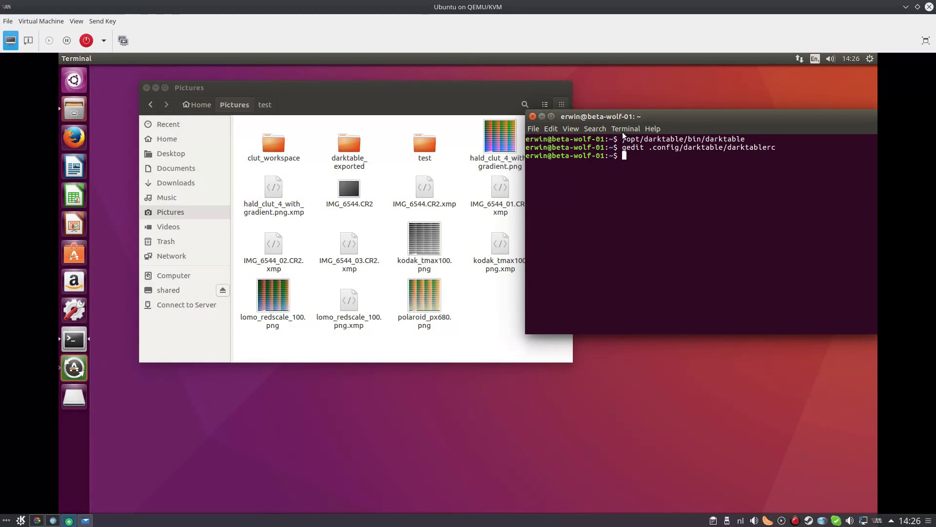
pyautogui.moveTo(659, 116); pyautogui.dragTo(578, 125)
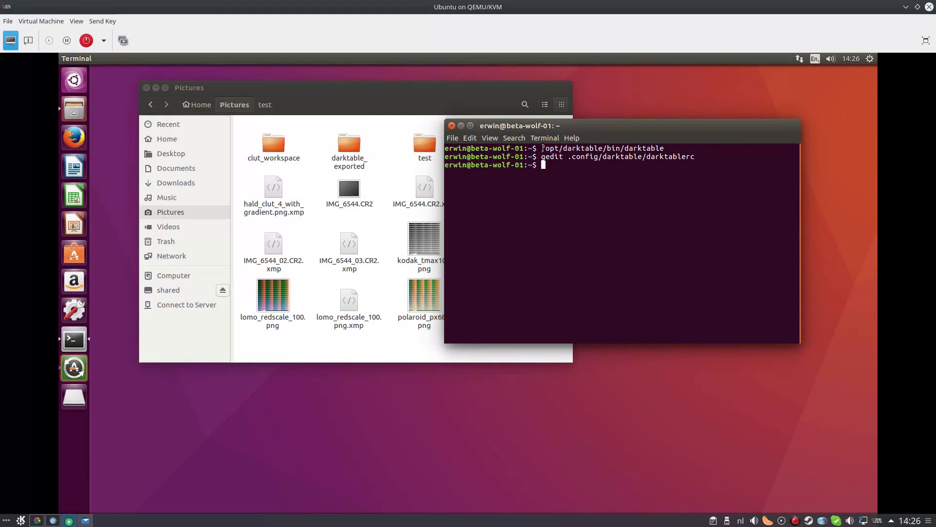
pyautogui.moveTo(543, 148); pyautogui.dragTo(673, 149)
pyautogui.hotkey('ctrl', 'c')
pyautogui.click(643, 170)
pyautogui.moveTo(538, 148); pyautogui.dragTo(675, 148)
pyautogui.middleClick(651, 173)
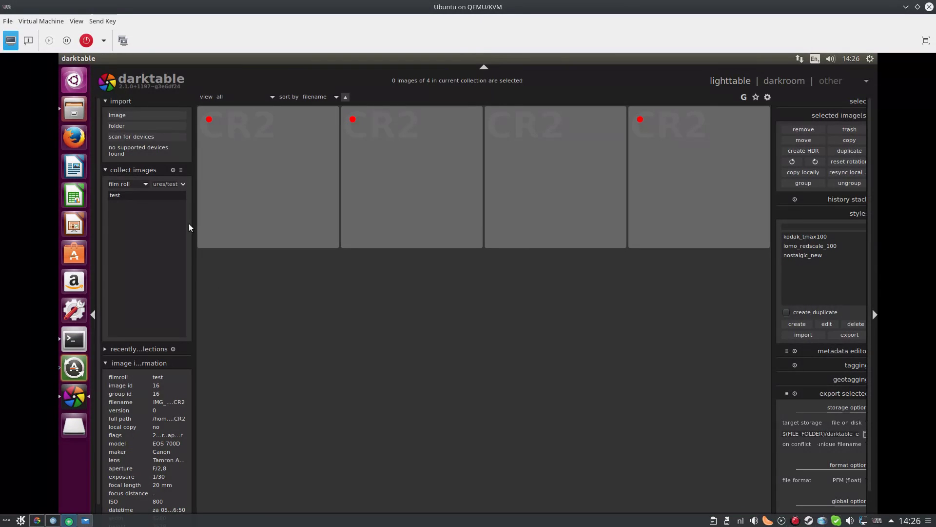
# Clear the film roll collection rule and look through all images in the lighttable.
pyautogui.click(184, 185)
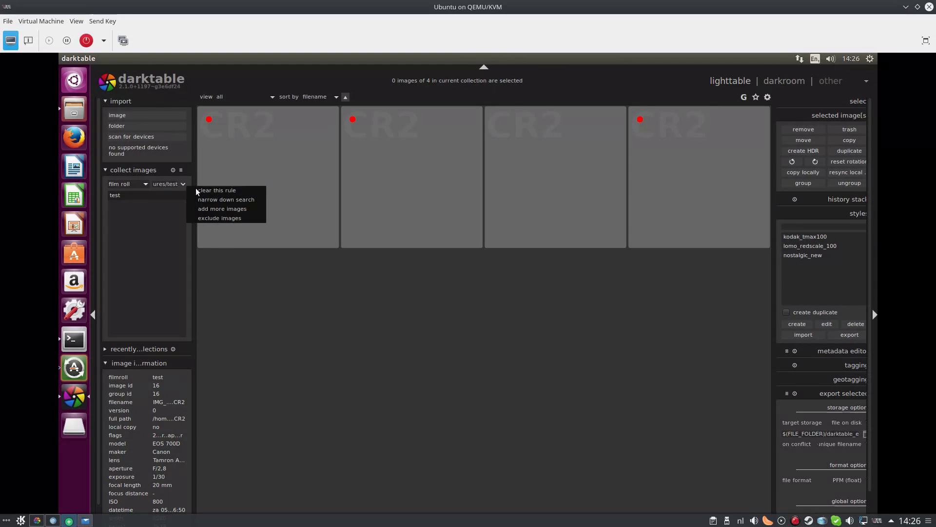
pyautogui.click(196, 191)
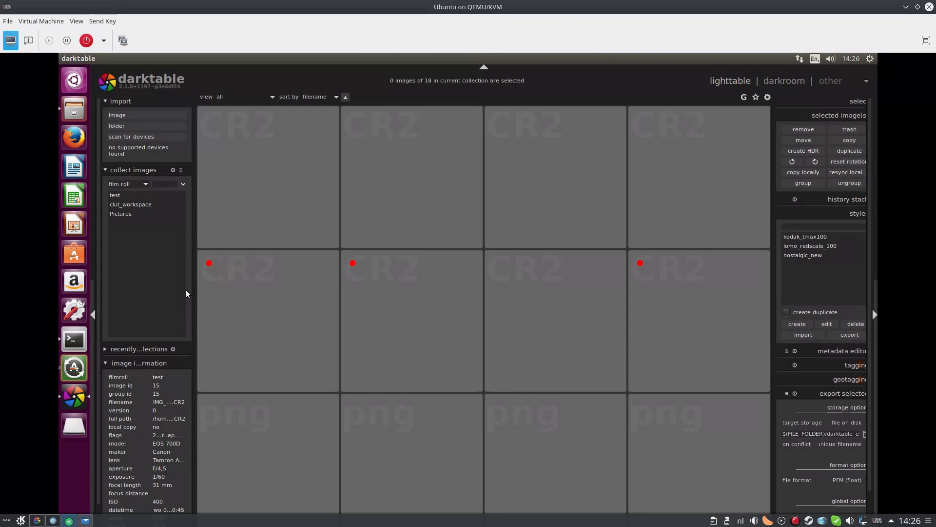
pyautogui.scroll(-2, 593, 307)
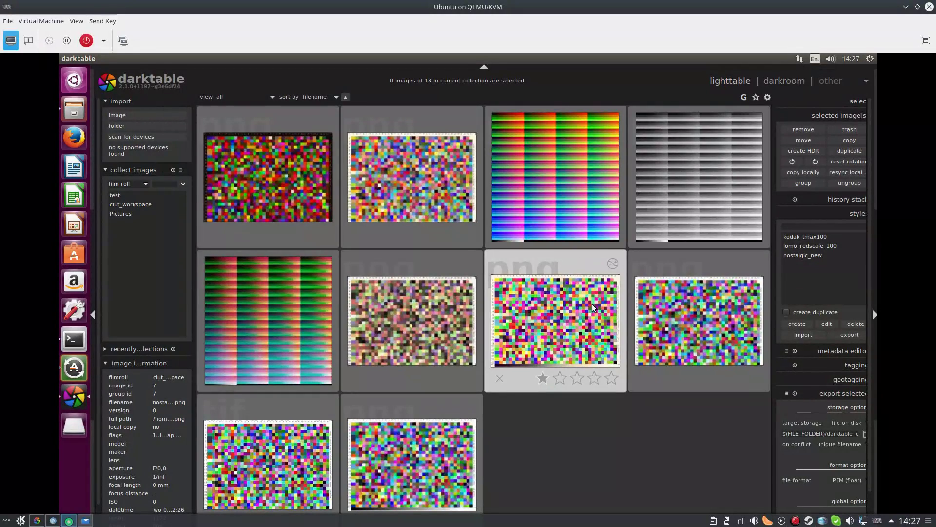
pyautogui.scroll(1, 540, 360)
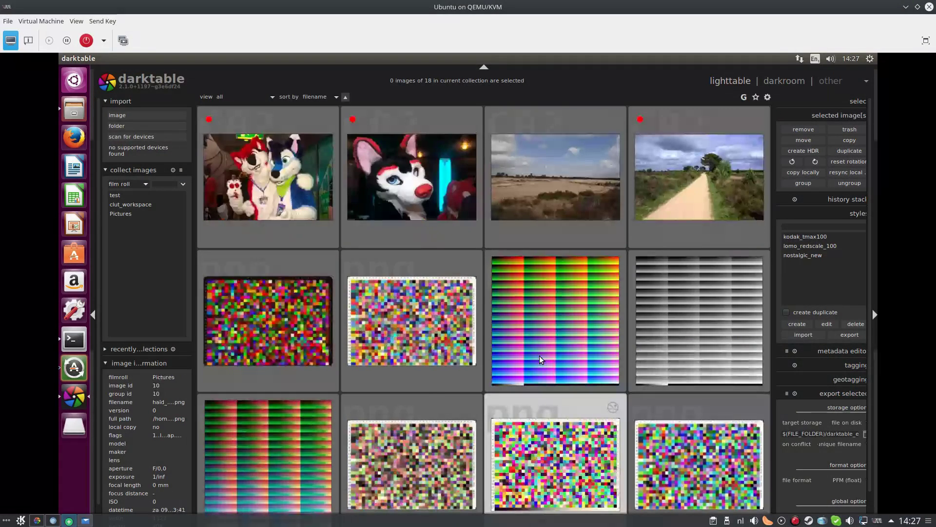
pyautogui.scroll(-1, 540, 360)
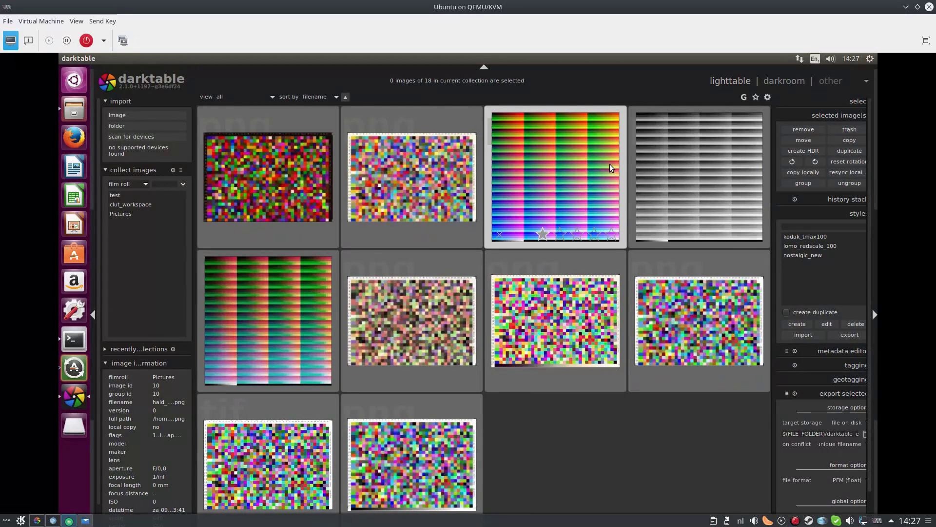
pyautogui.scroll(-2, 615, 338)
pyautogui.scroll(2, 615, 340)
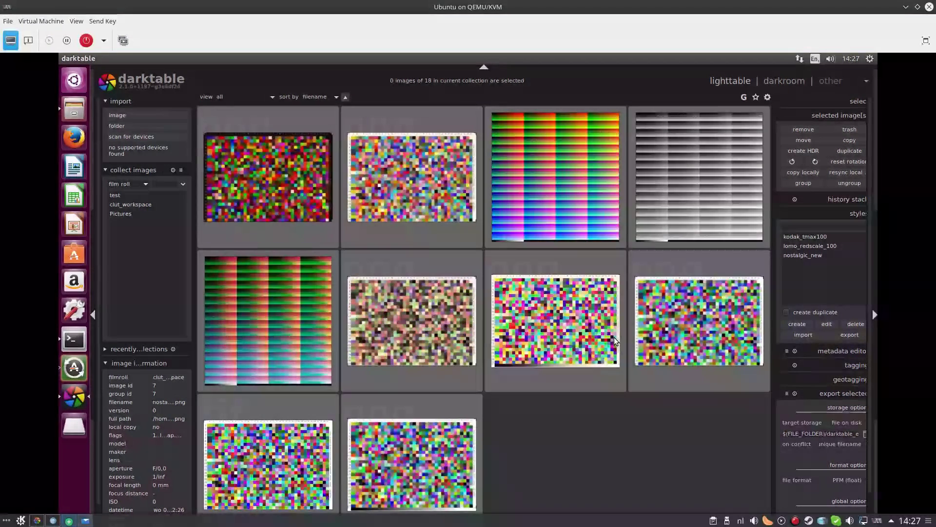
# Import polaroid_px680.png from the Pictures folder into darktable and return to the lighttable view.
pyautogui.click(129, 117)
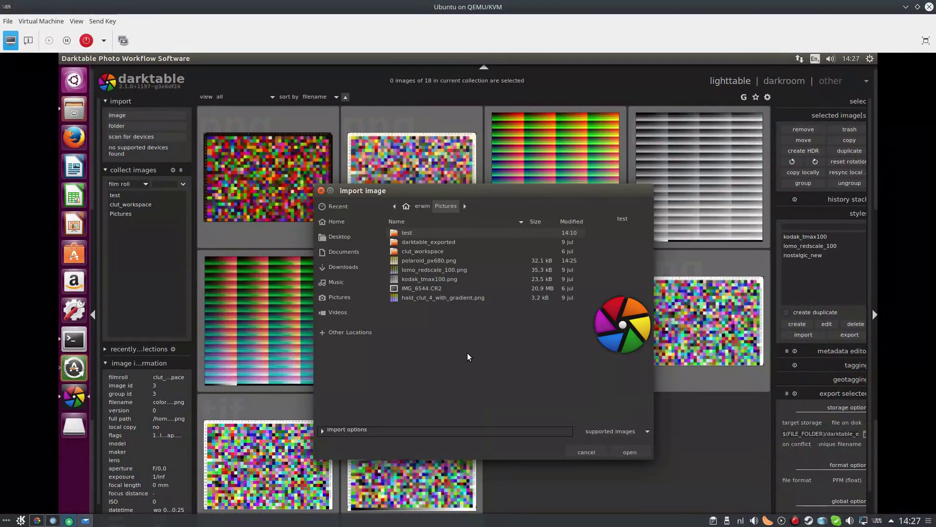
pyautogui.click(442, 261)
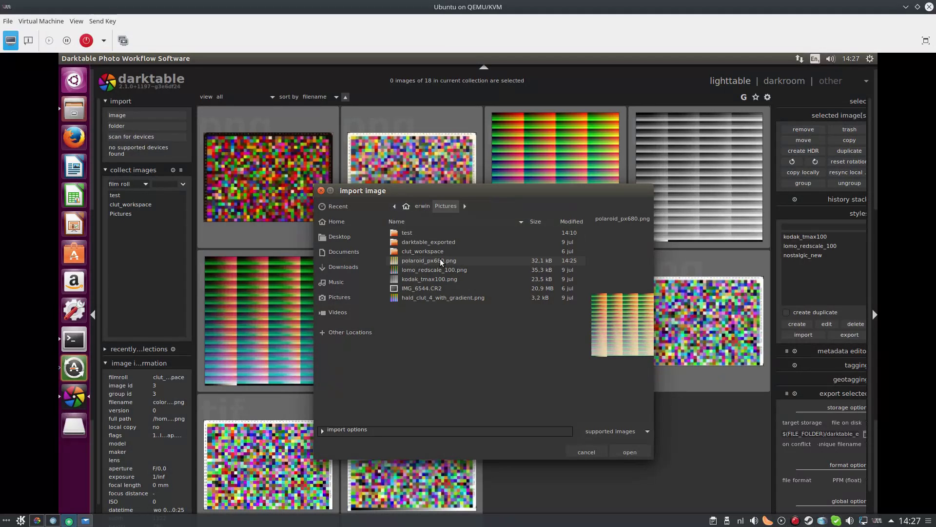
pyautogui.click(622, 452)
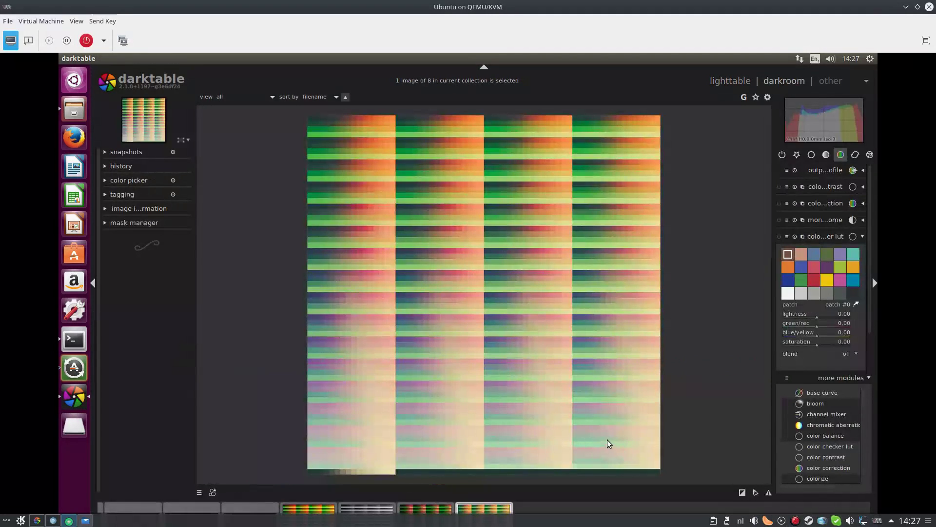
pyautogui.click(730, 81)
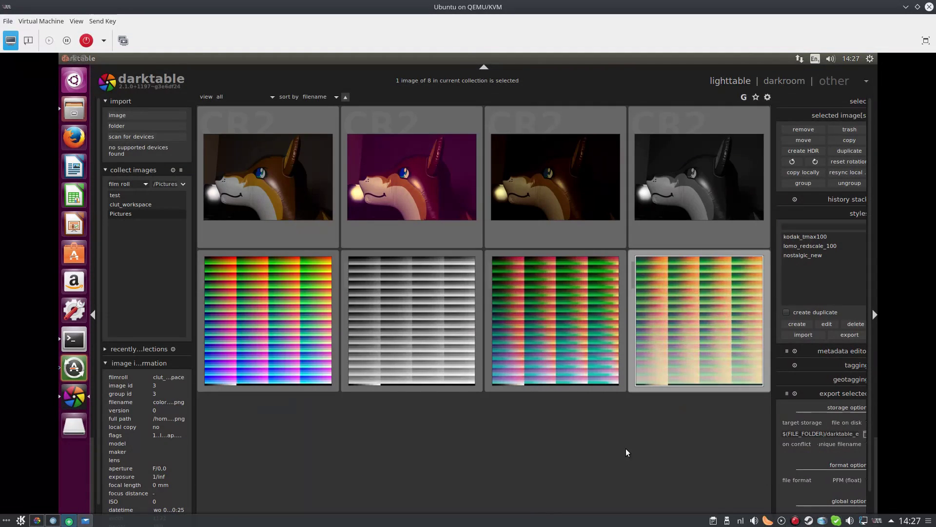
# Export the selected polaroid_px680.png to disk as PFM (float) with the Lab profile, and close darktable.
pyautogui.scroll(-1, 623, 438)
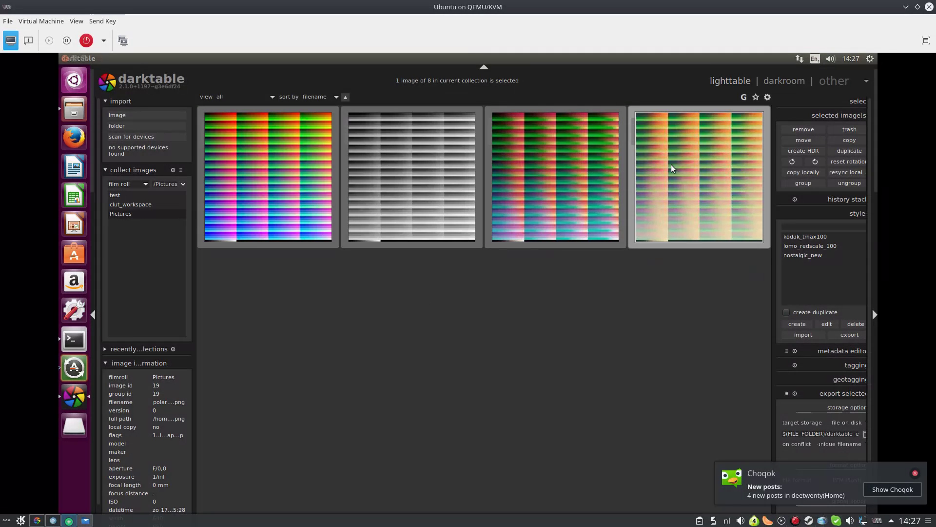
pyautogui.click(915, 474)
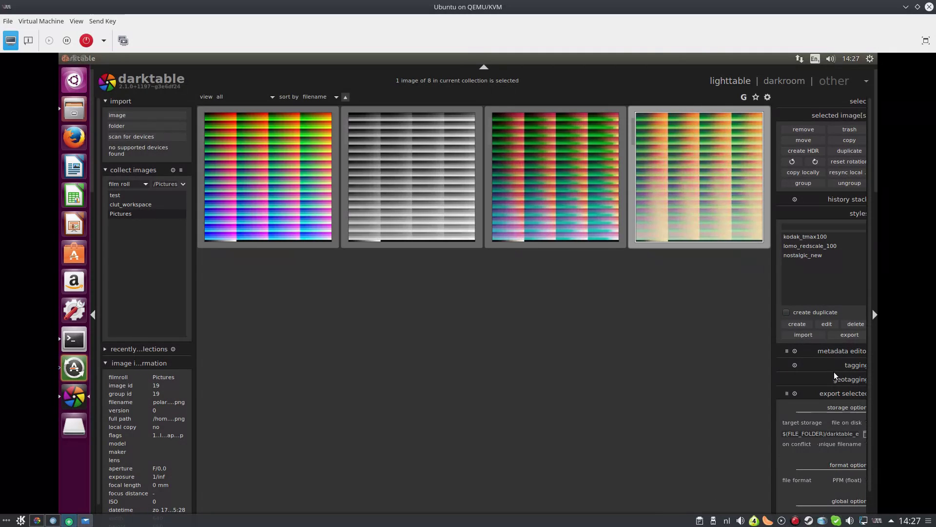
pyautogui.scroll(-3, 871, 346)
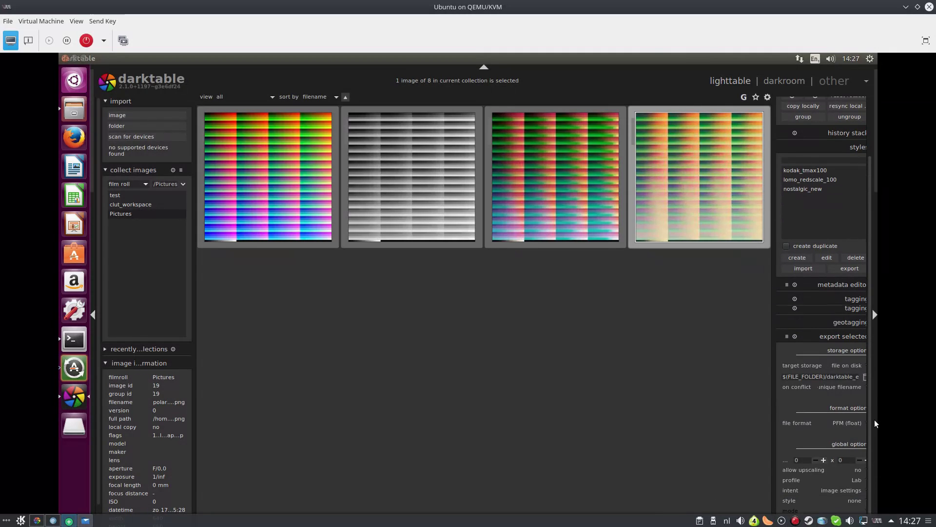
pyautogui.click(854, 413)
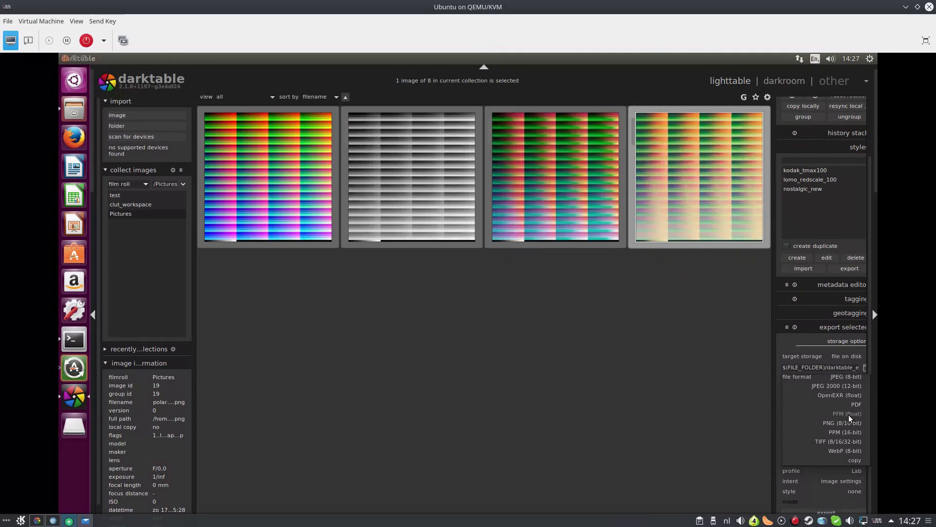
pyautogui.click(852, 417)
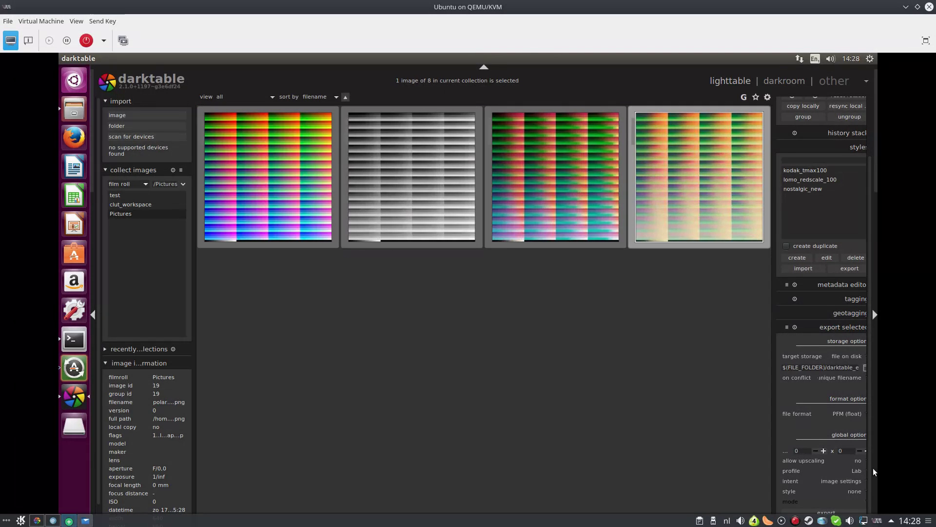
pyautogui.click(808, 513)
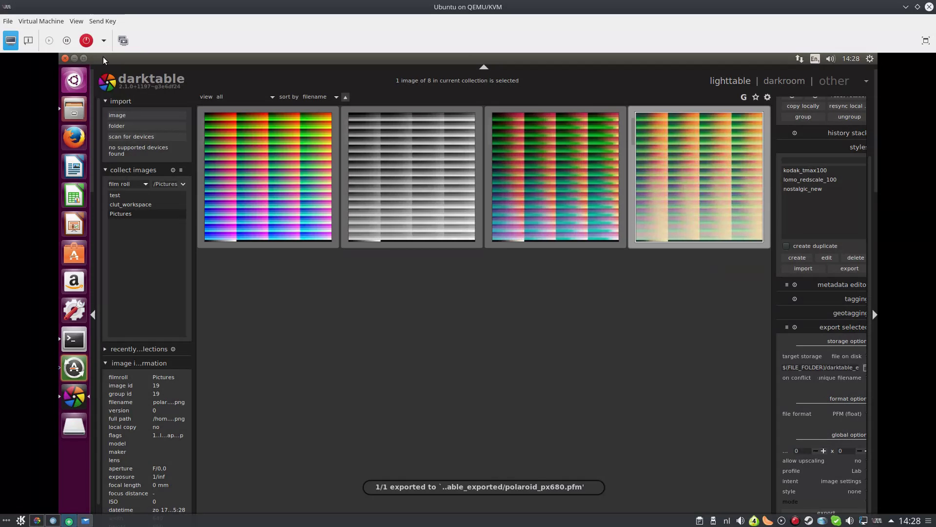
pyautogui.click(65, 58)
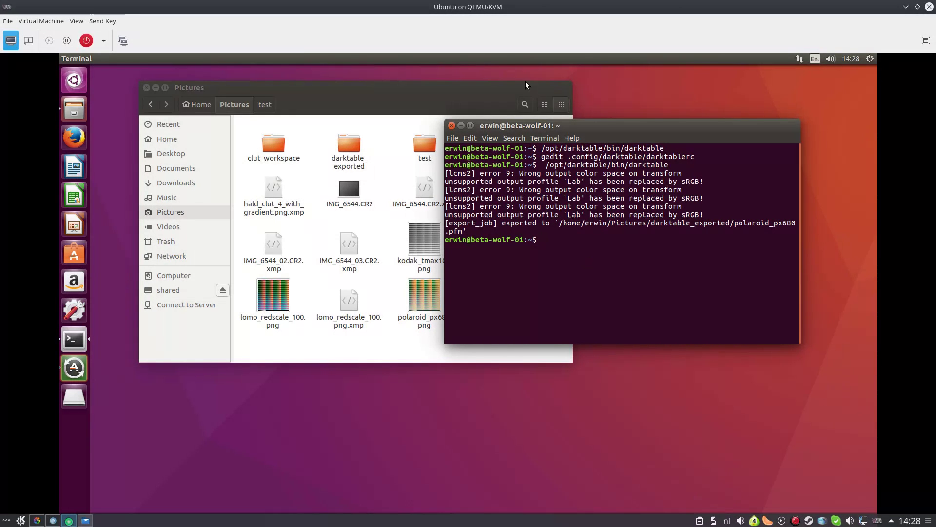
# Launch the LUT tool from the terminal with /opt/darktable/bin/darktable-chart.
pyautogui.moveTo(542, 148); pyautogui.dragTo(661, 148)
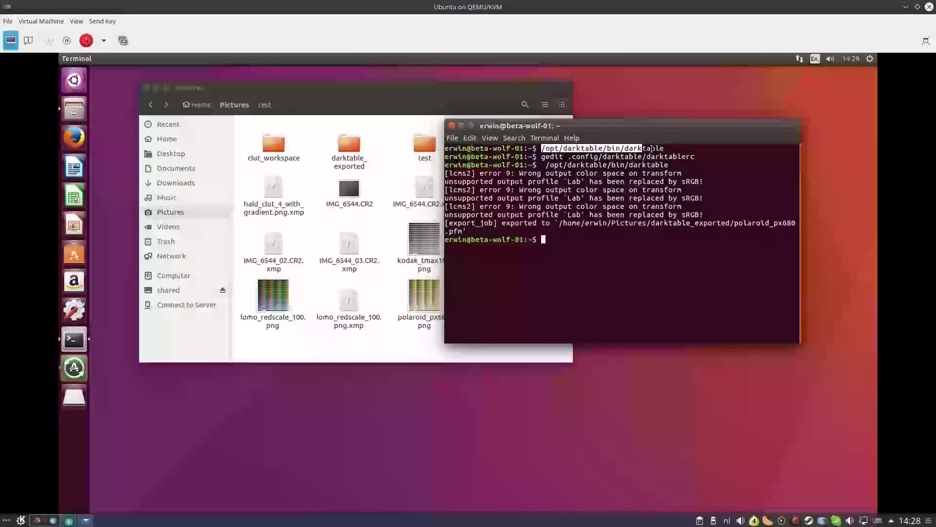
pyautogui.middleClick(622, 244)
pyautogui.write('-chart5')
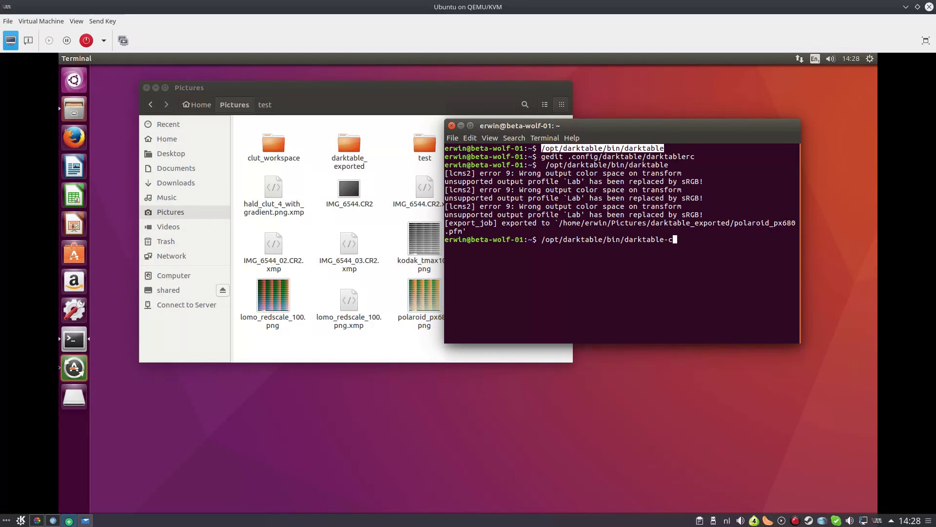
pyautogui.press('Return')
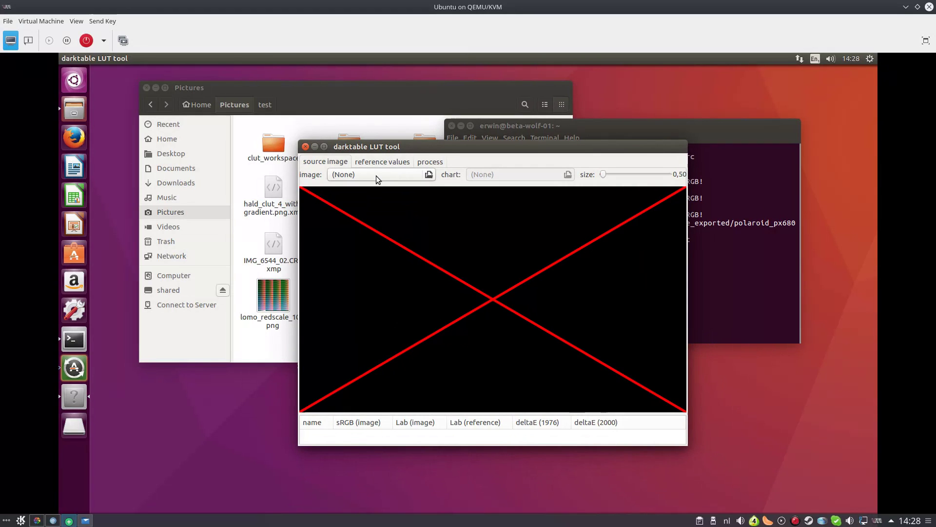
# Load hald_clut_4_with_gradient.pfm from Pictures/darktable_exported as the source image.
pyautogui.click(375, 175)
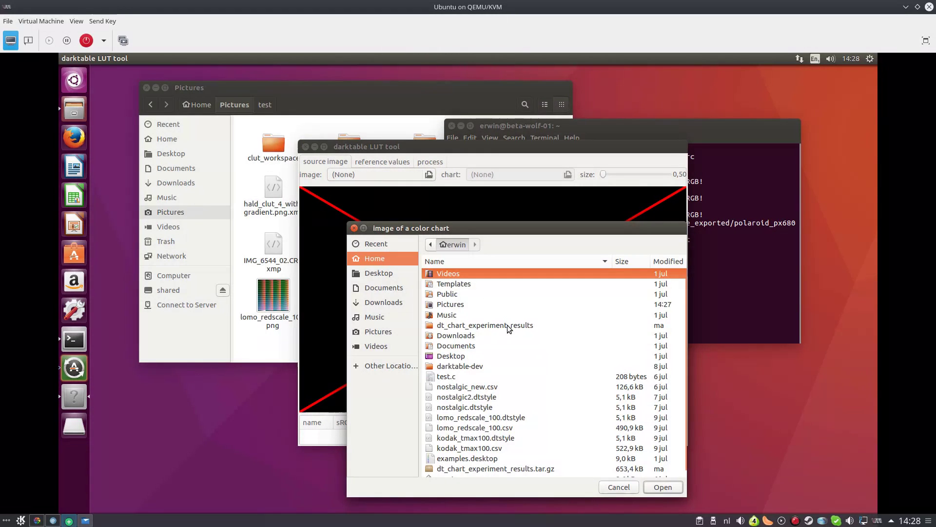
pyautogui.doubleClick(456, 304)
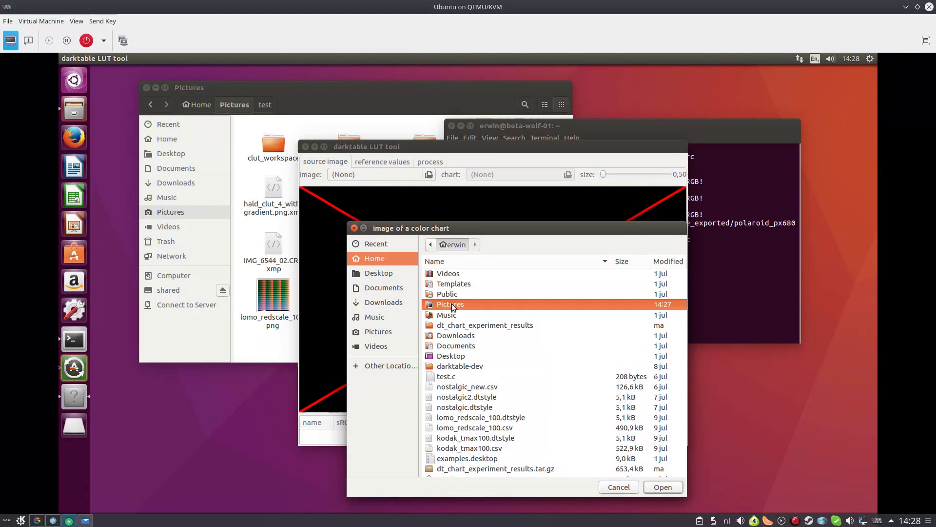
pyautogui.doubleClick(461, 287)
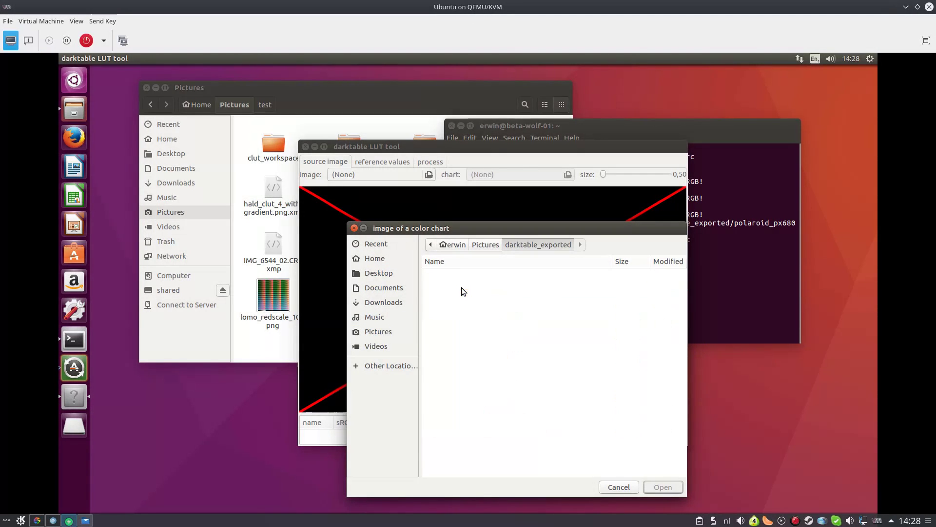
pyautogui.click(503, 307)
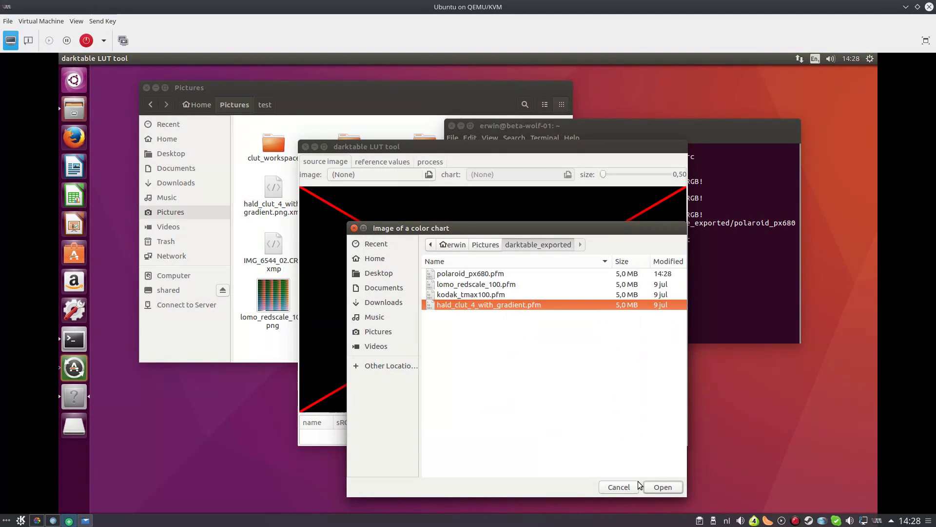
pyautogui.click(662, 486)
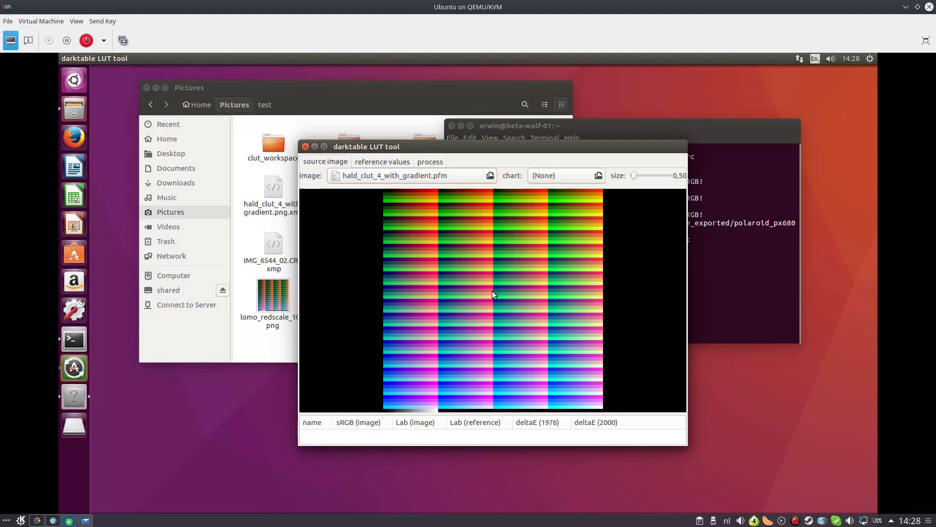
# Load hald_clut_4_with_gradient.cht from the test folder on the shared drive as the chart description.
pyautogui.click(572, 174)
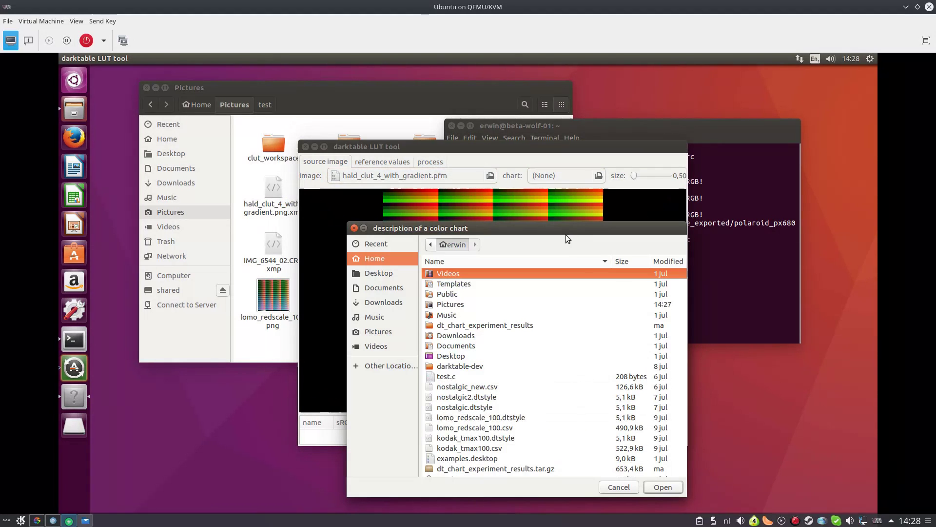
pyautogui.doubleClick(452, 306)
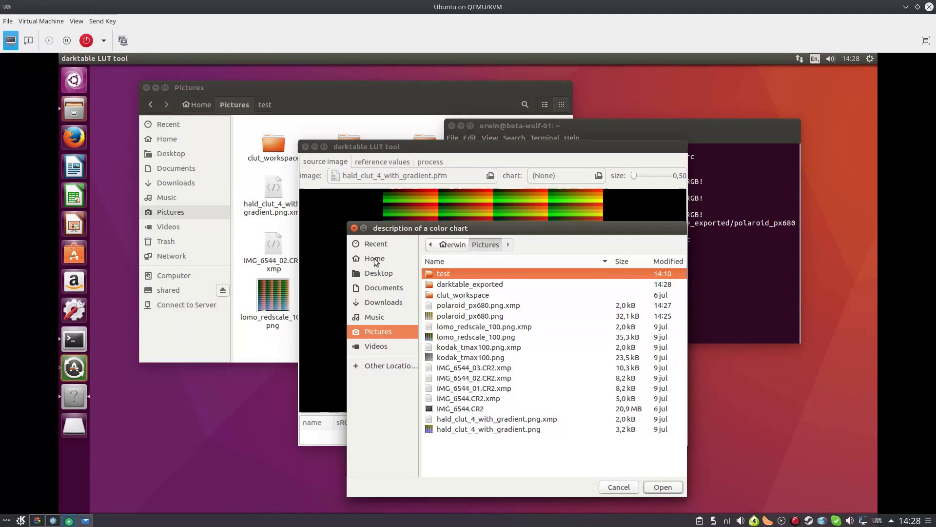
pyautogui.click(376, 368)
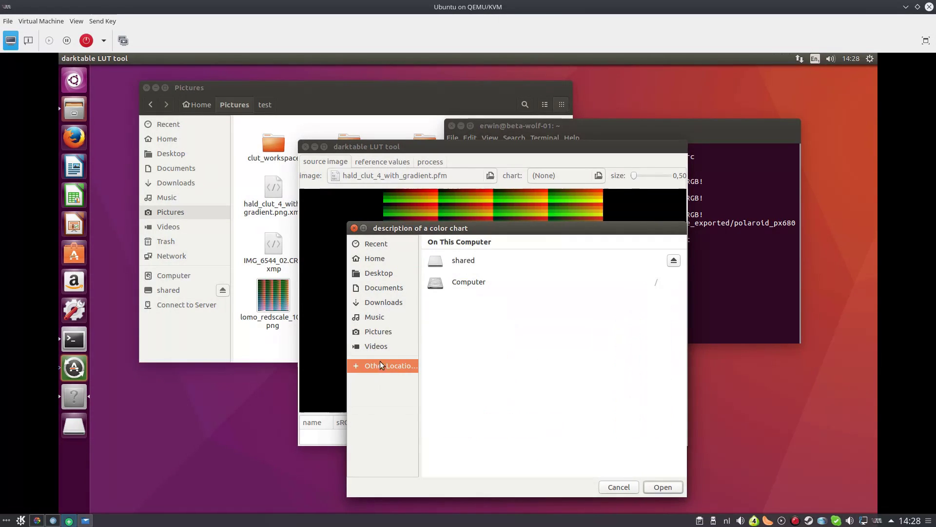
pyautogui.click(467, 263)
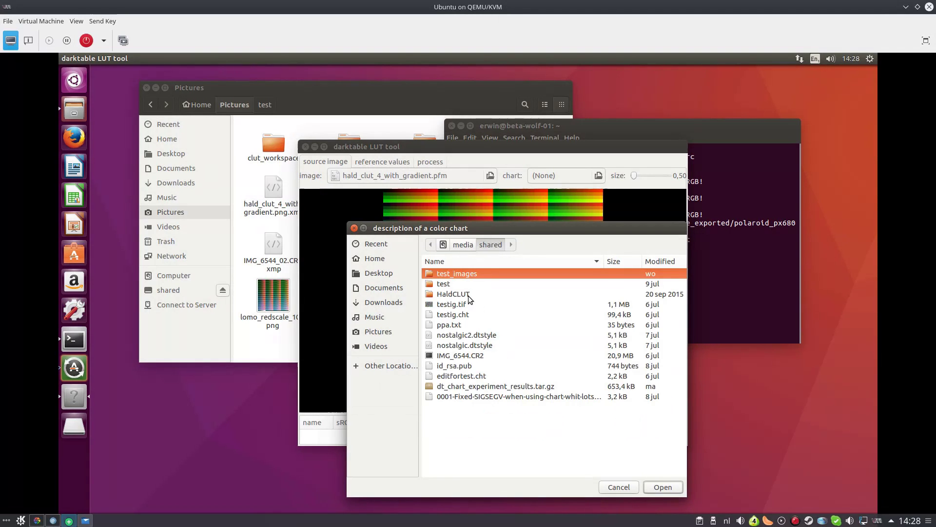
pyautogui.doubleClick(439, 283)
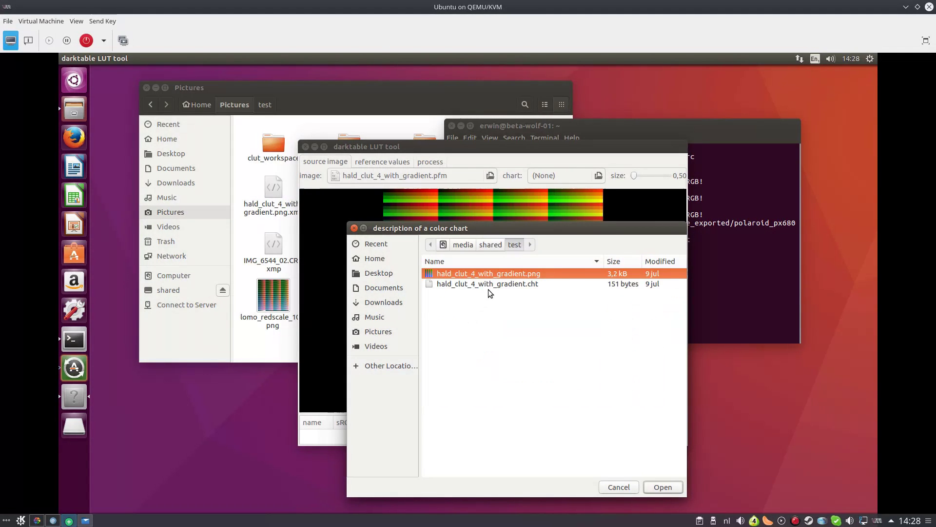
pyautogui.click(489, 283)
pyautogui.click(657, 486)
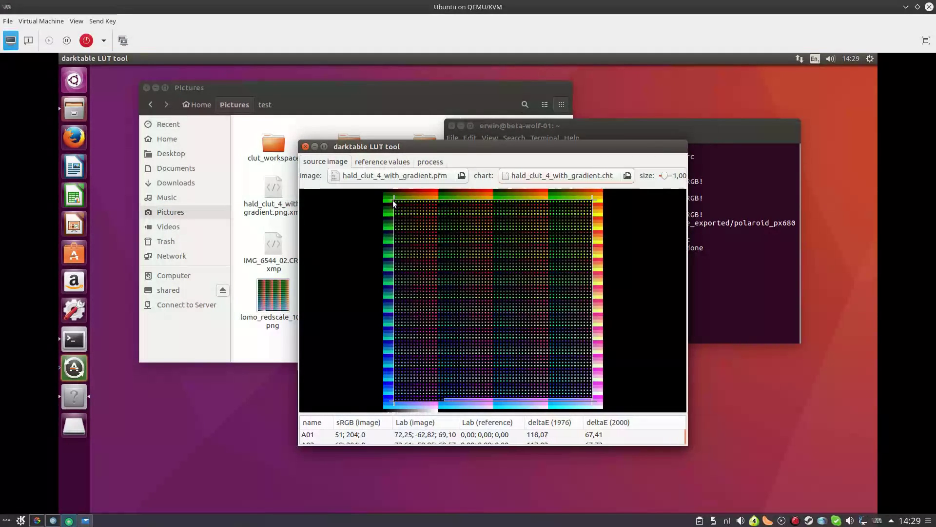
# Align the four corners of the patch grid with the outer corners of the source CLUT image.
pyautogui.moveTo(393, 201); pyautogui.dragTo(383, 191)
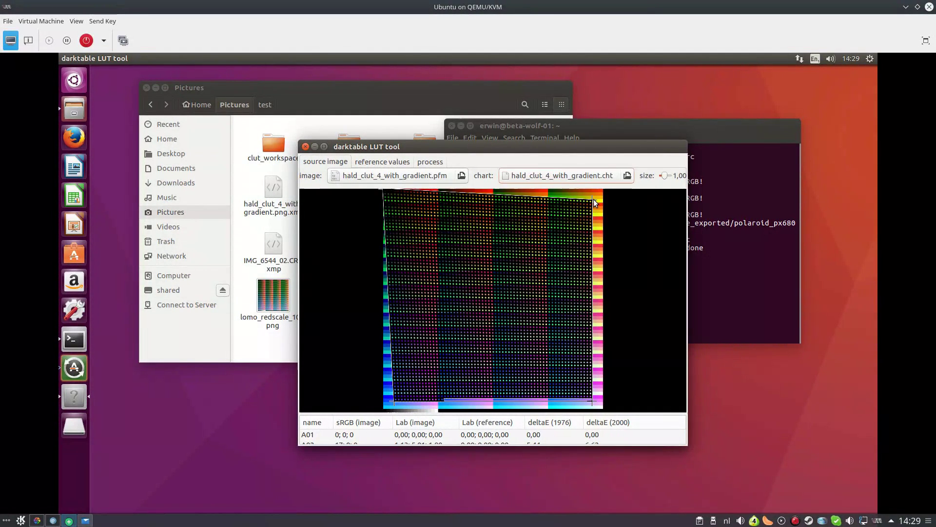
pyautogui.moveTo(592, 198); pyautogui.dragTo(604, 190)
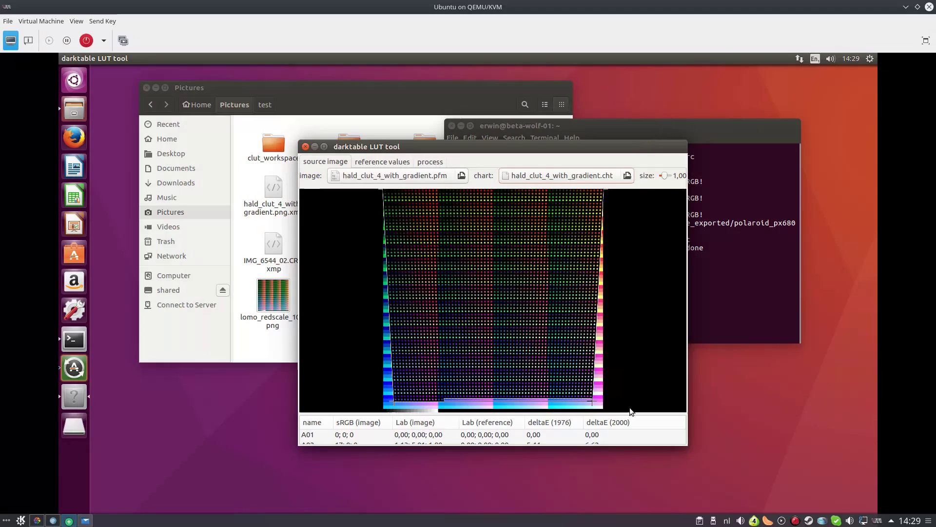
pyautogui.moveTo(590, 397); pyautogui.dragTo(603, 410)
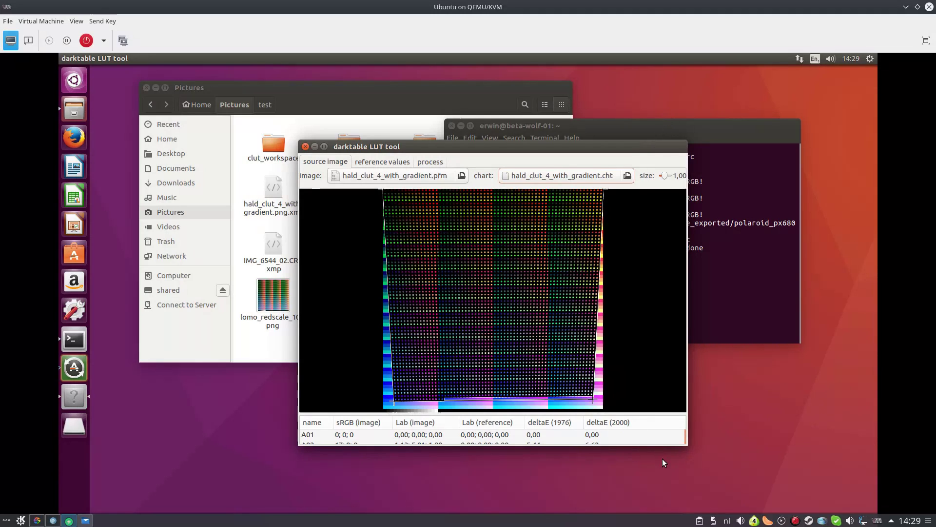
pyautogui.moveTo(388, 406); pyautogui.dragTo(393, 397)
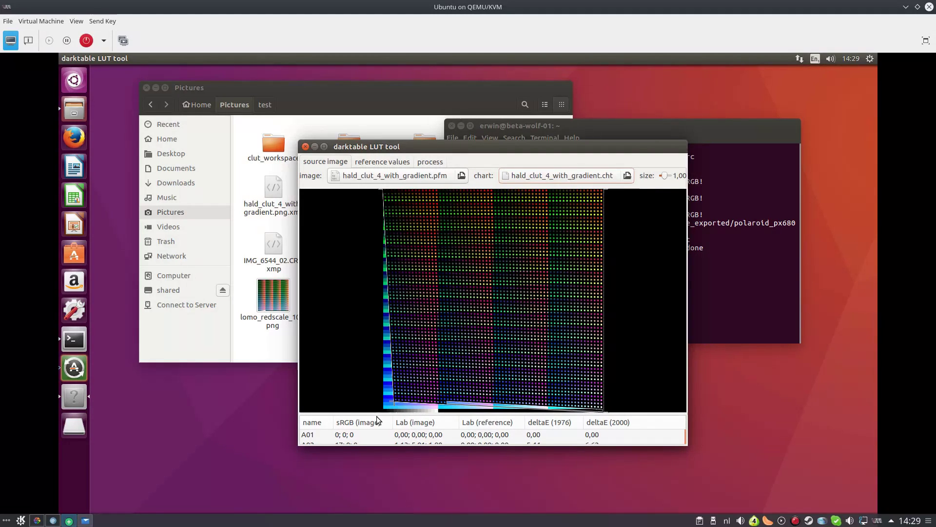
# Set the reference values mode to color chart image and load polaroid_px680.pfm from Pictures/darktable_exported as the reference image.
pyautogui.click(384, 162)
pyautogui.click(476, 178)
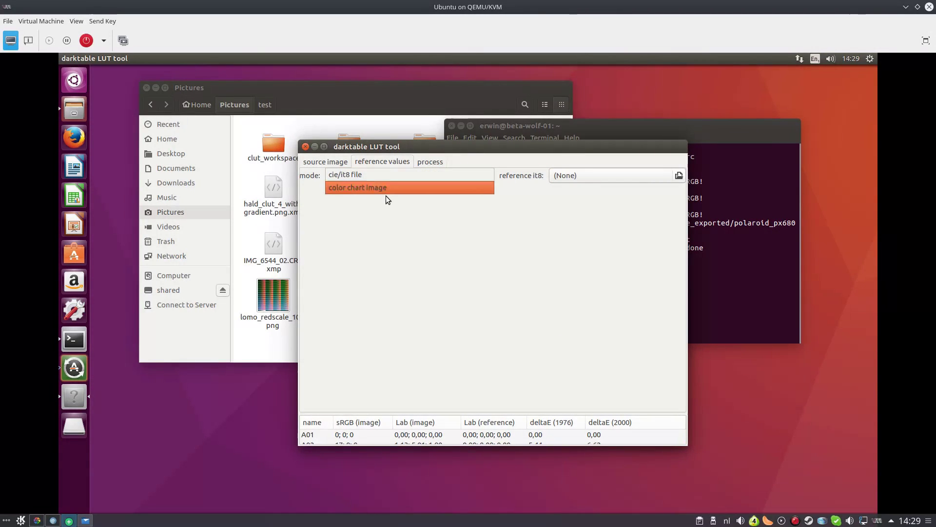
pyautogui.click(385, 192)
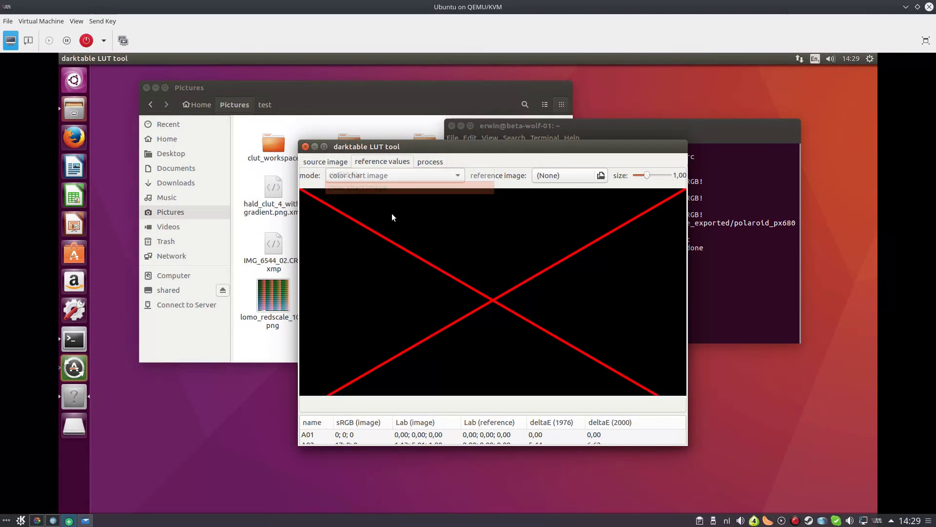
pyautogui.click(555, 178)
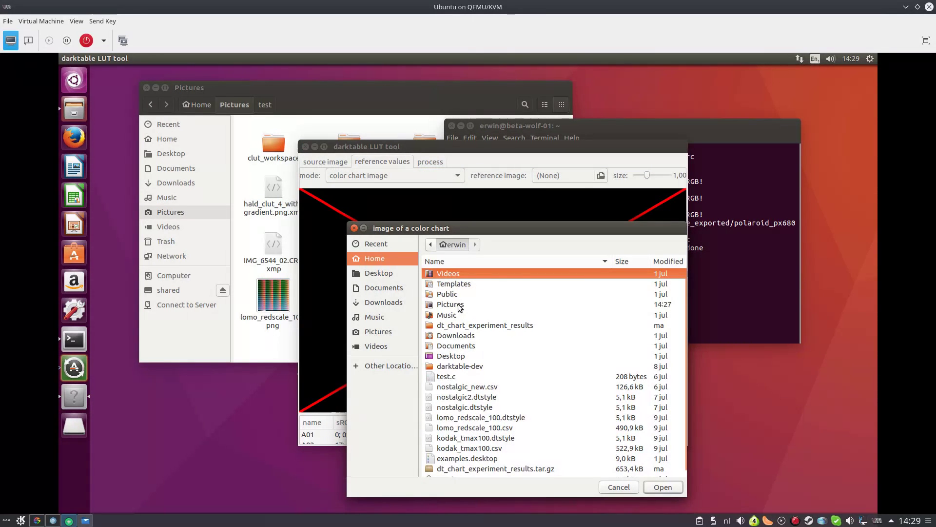
pyautogui.doubleClick(458, 304)
pyautogui.doubleClick(459, 283)
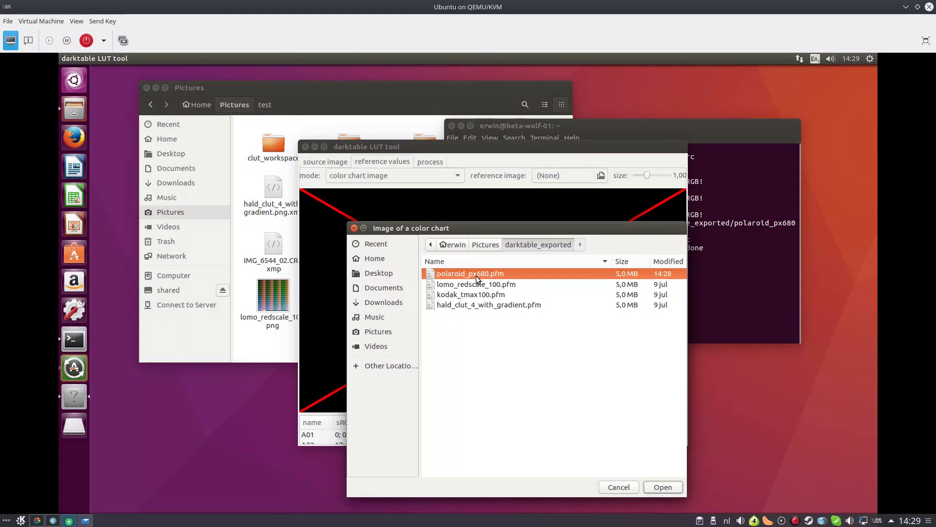
pyautogui.click(662, 486)
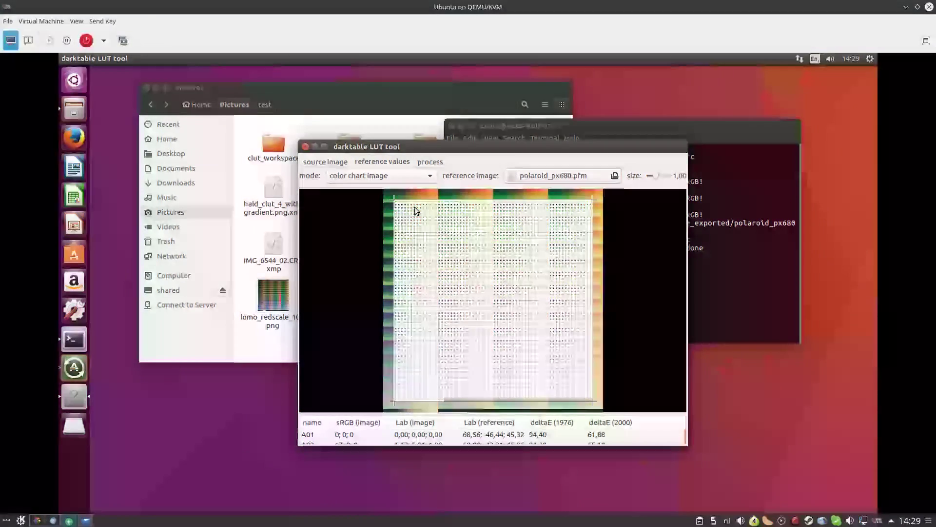
# Align the four corners of the patch grid with the outer corners of the Polaroid reference image, and open the process settings.
pyautogui.moveTo(394, 200); pyautogui.dragTo(341, 150)
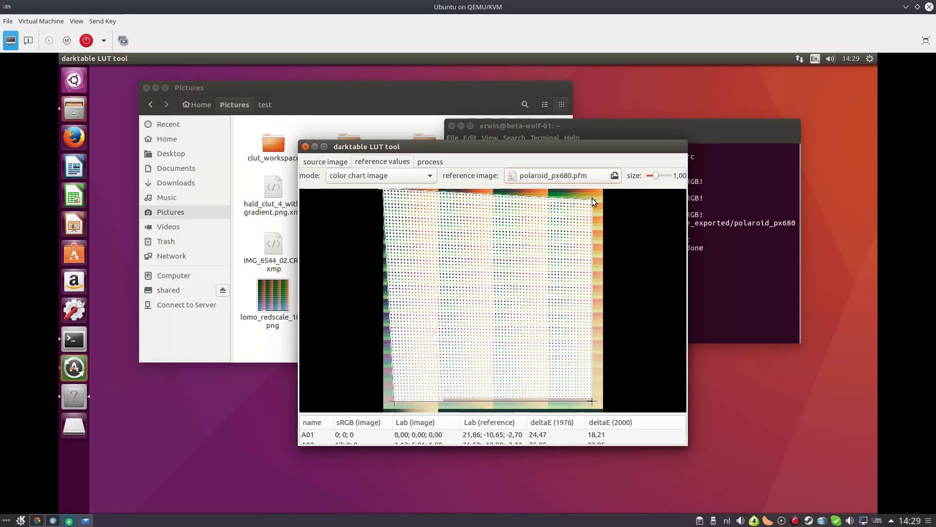
pyautogui.moveTo(592, 198); pyautogui.dragTo(644, 157)
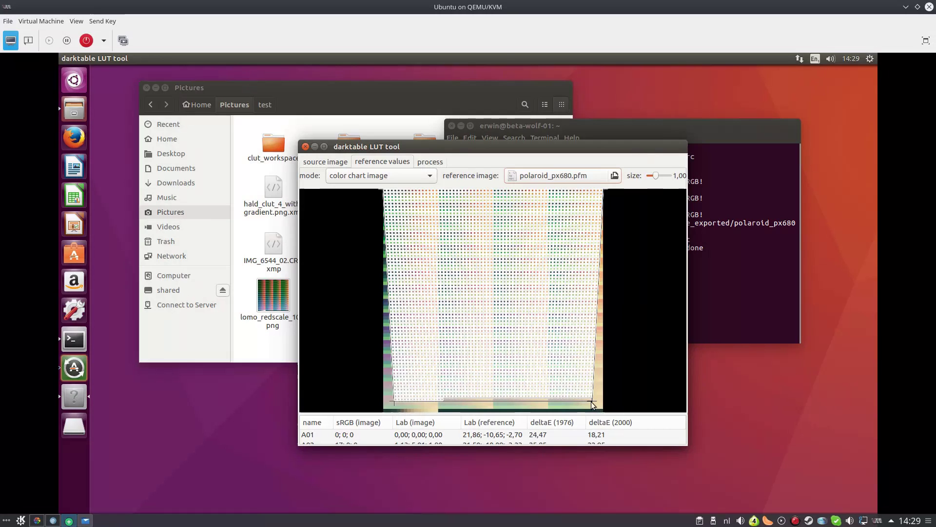
pyautogui.moveTo(592, 404); pyautogui.dragTo(603, 411)
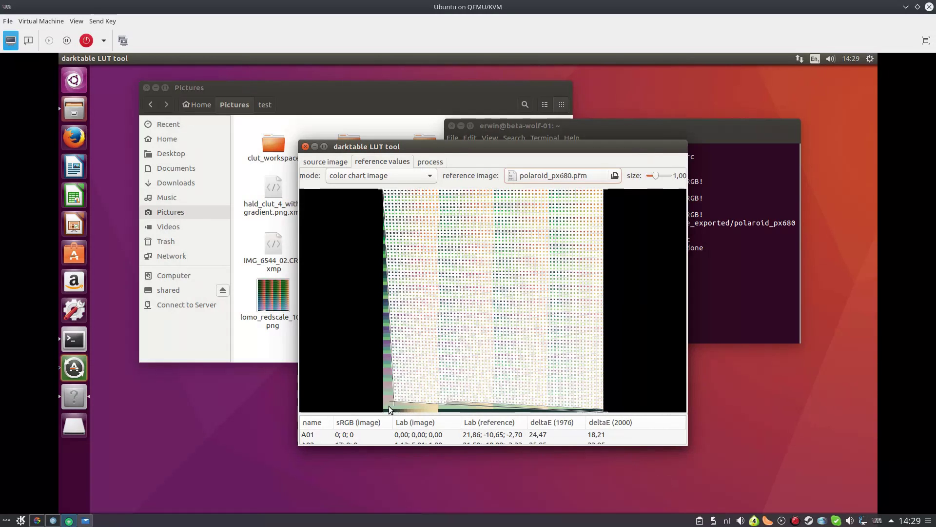
pyautogui.moveTo(388, 406); pyautogui.dragTo(383, 411)
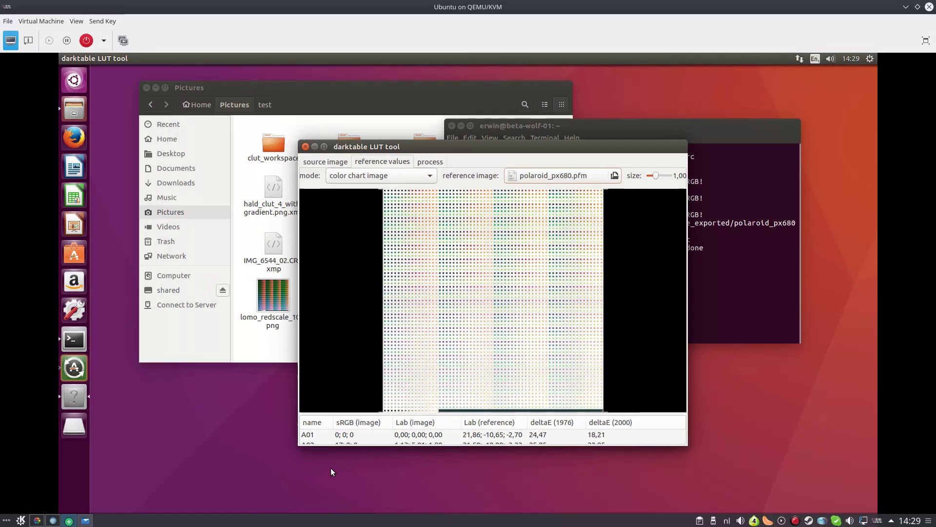
pyautogui.click(430, 162)
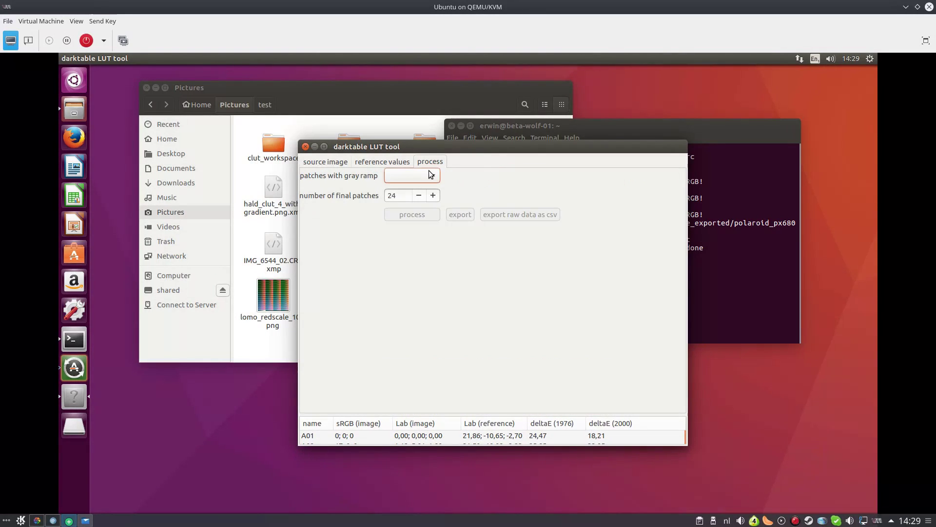
# Set the patches with gray ramp to GS01 .. GS16 and export the raw data to the home folder as polaroid_px680.csv.
pyautogui.click(430, 175)
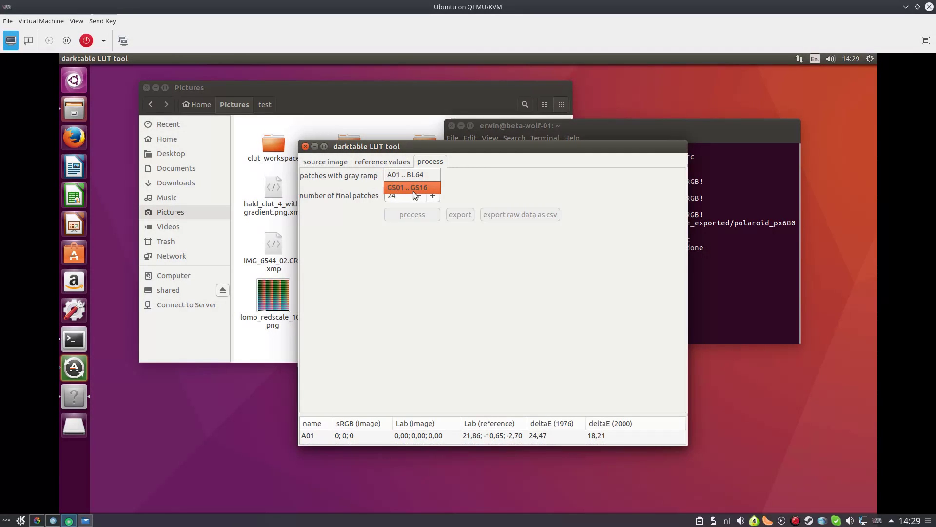
pyautogui.click(414, 190)
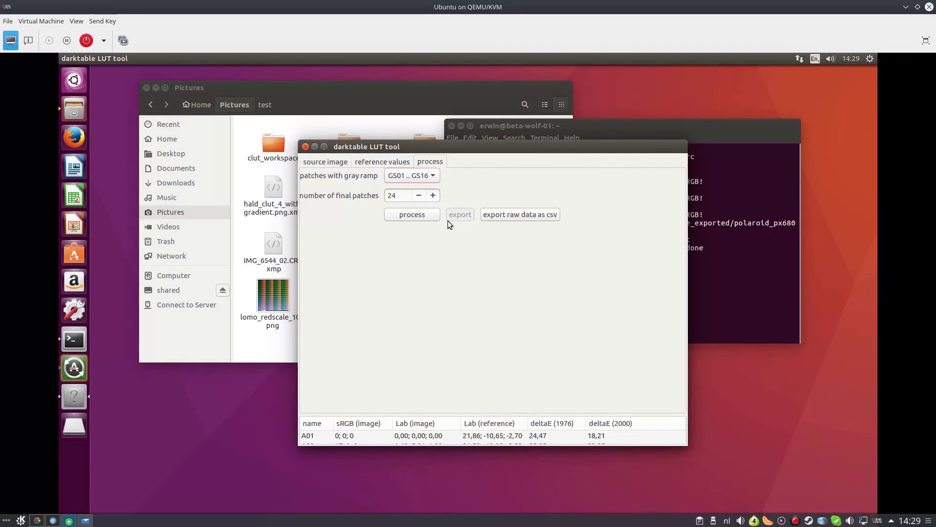
pyautogui.click(514, 218)
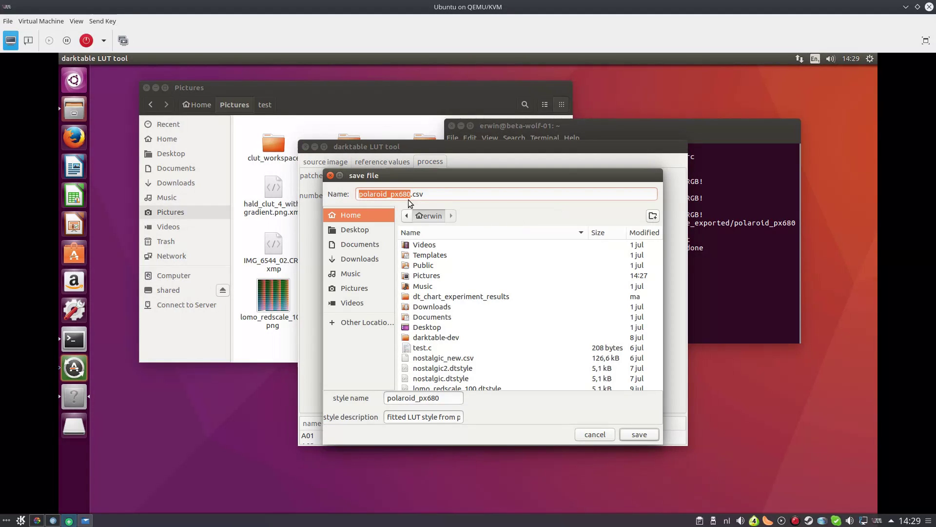
pyautogui.click(639, 435)
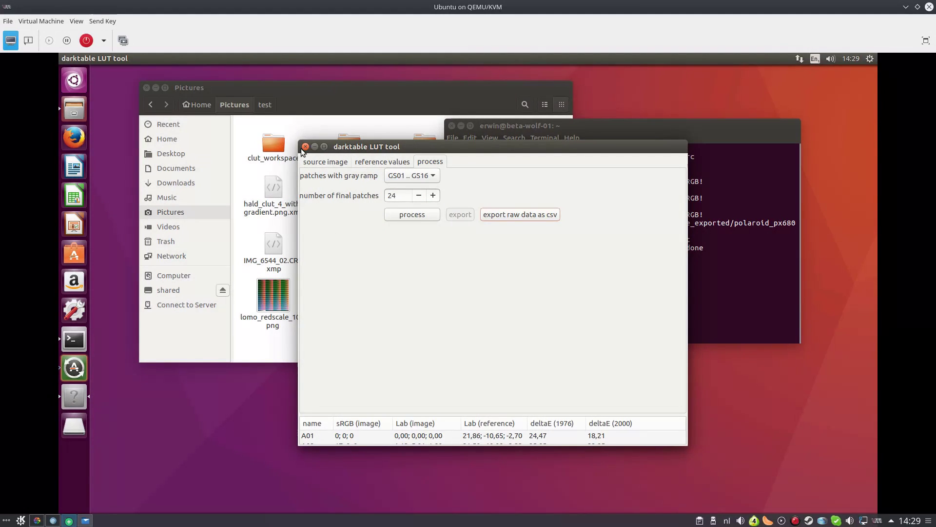
# Close the LUT tool and open polaroid_px680.csv from the home folder in gedit.
pyautogui.click(302, 148)
pyautogui.click(285, 88)
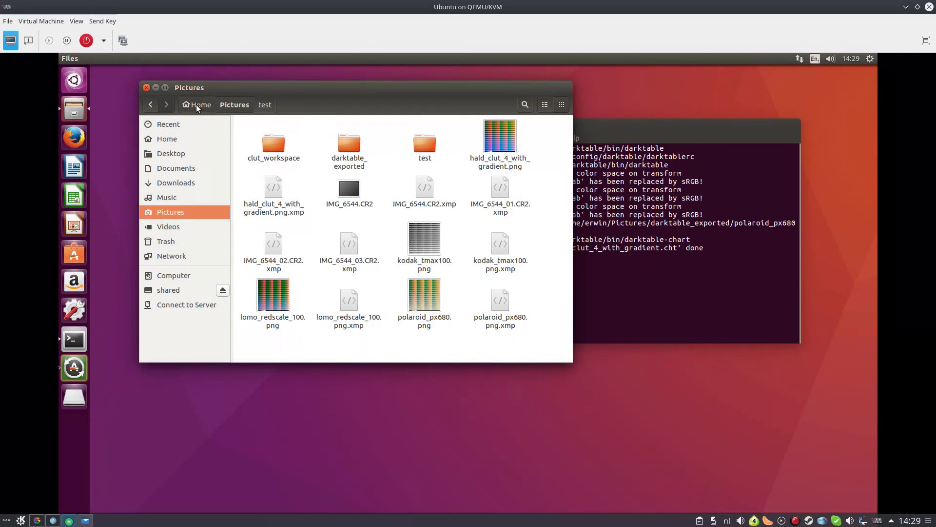
pyautogui.click(197, 104)
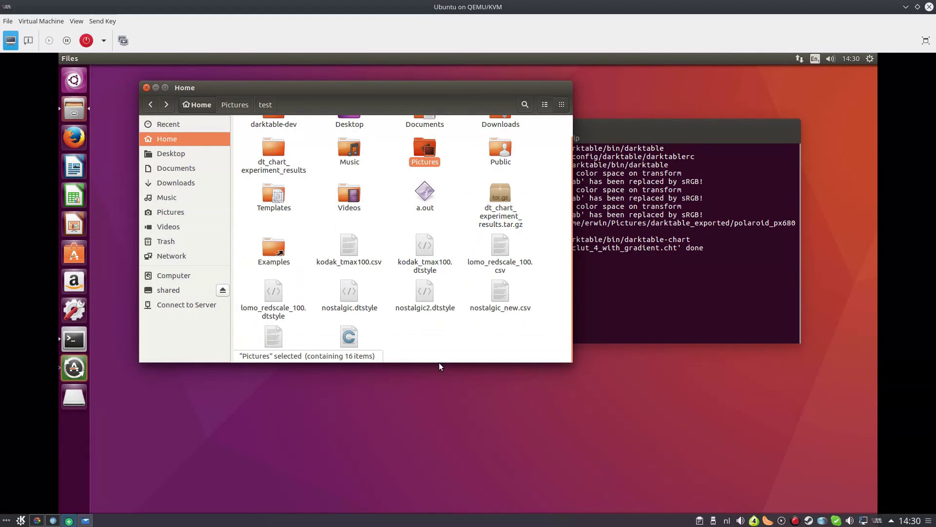
pyautogui.rightClick(274, 339)
pyautogui.moveTo(352, 360)
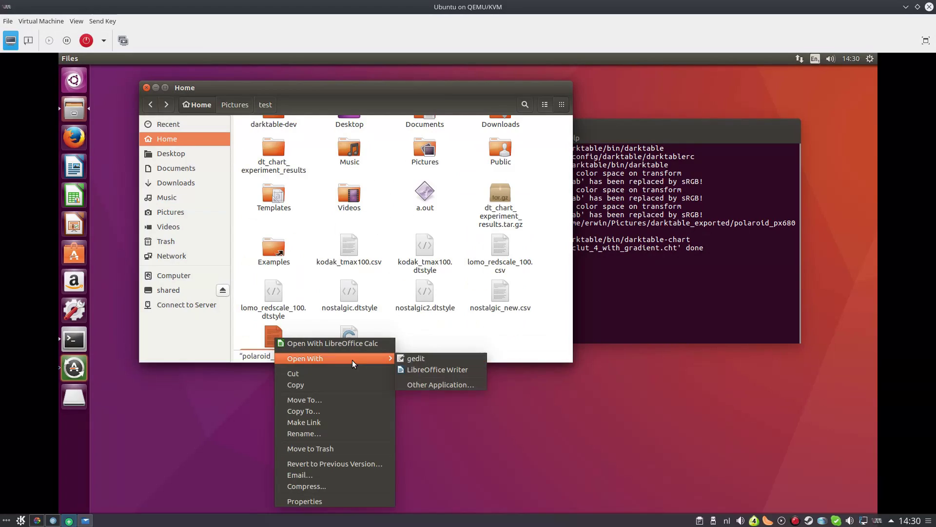
pyautogui.click(423, 358)
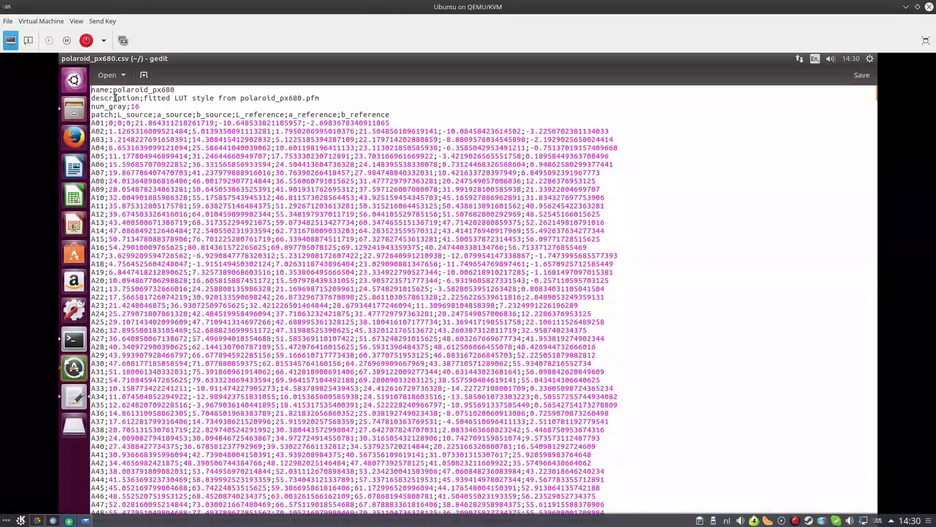
# Insert the lines HDR00;100;0;0;100;0;0 and HDR01;200;0;0;200;0;0 directly below the column header row of the CSV.
pyautogui.moveTo(137, 98); pyautogui.dragTo(309, 98)
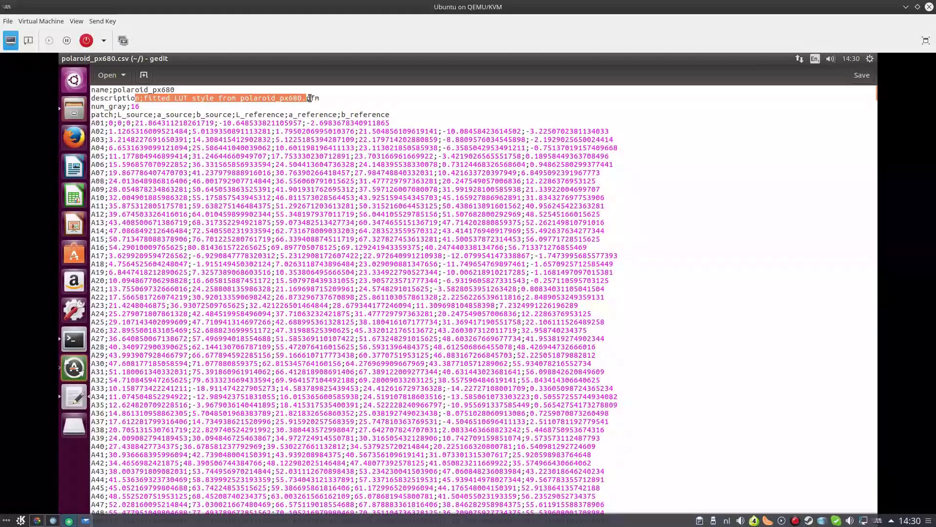
pyautogui.click(341, 98)
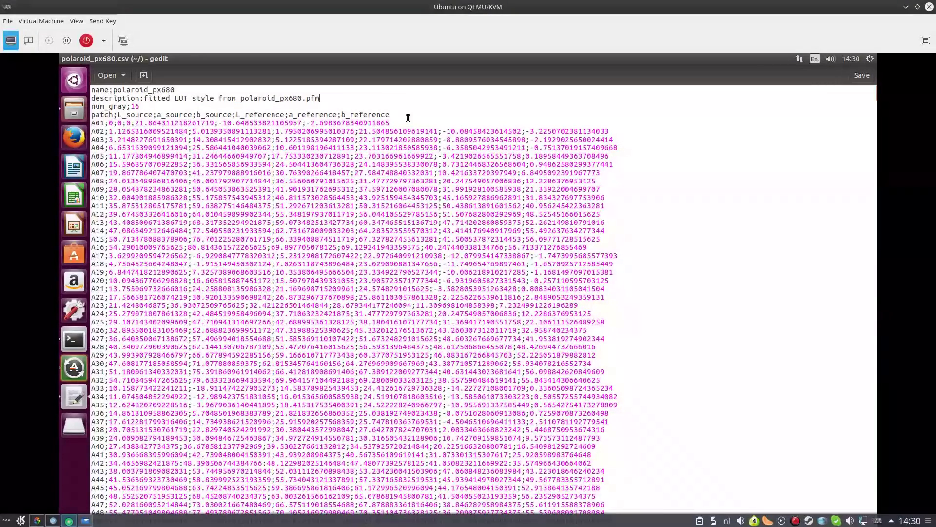
pyautogui.click(407, 115)
pyautogui.press('Return')
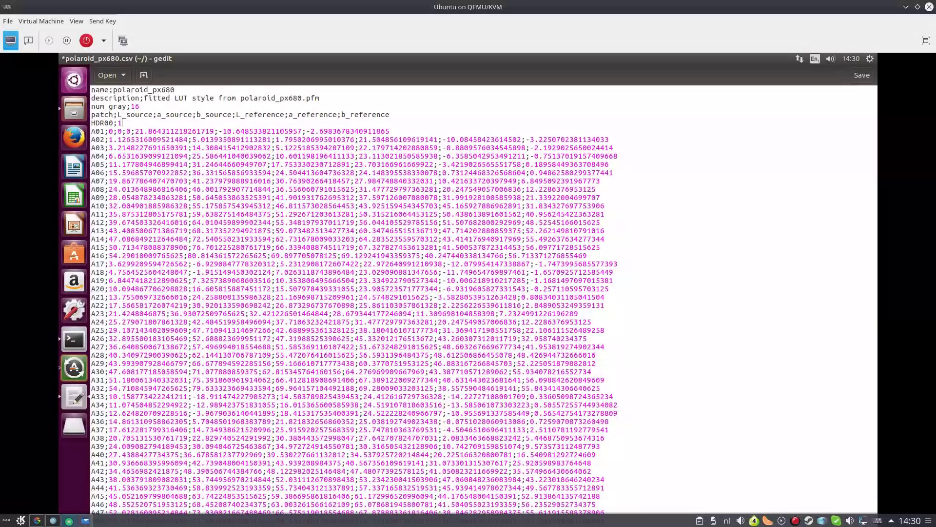
pyautogui.write('00;0;0;')
pyautogui.write('100;0;0')
pyautogui.press('Return')
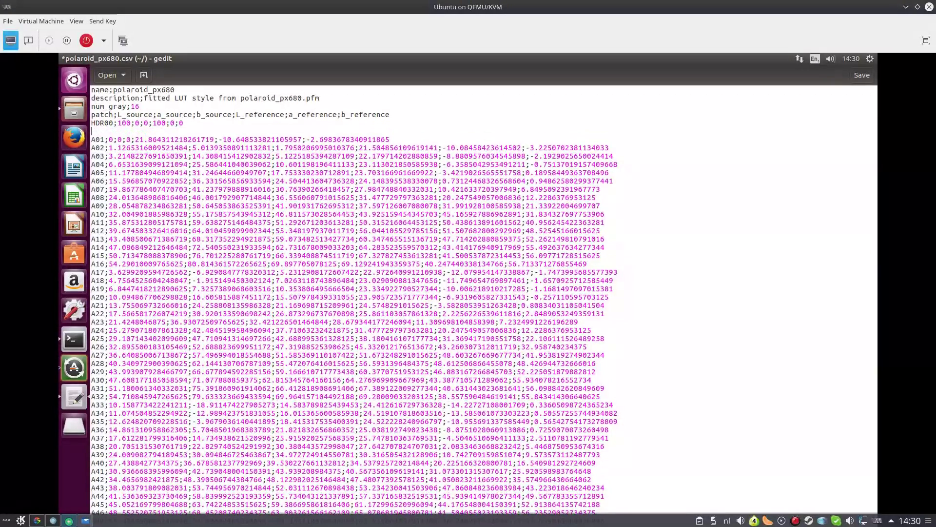
pyautogui.write('HDR01;200;0;0;')
pyautogui.write('200;0;0')
# Switch to Chromium and review the fake HDR patch instructions in darktable's colour checker lut article.
pyautogui.click(37, 520)
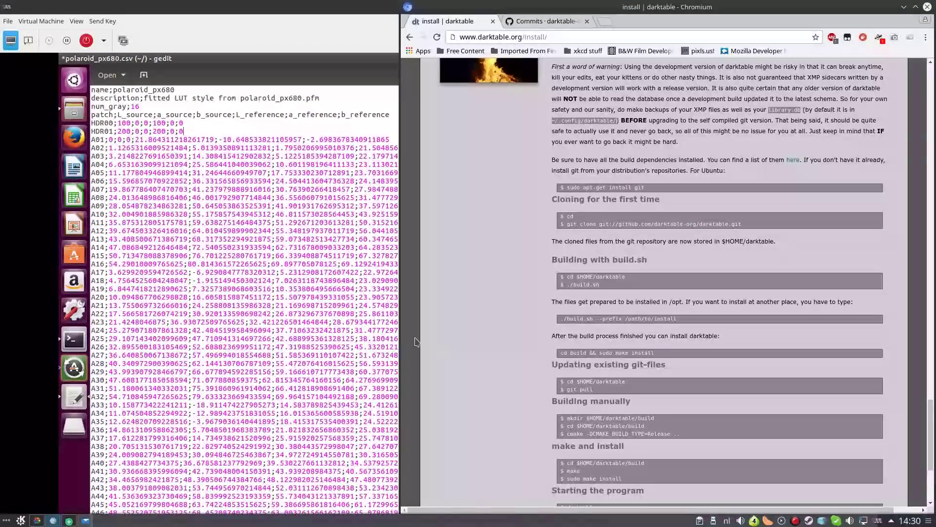
pyautogui.scroll(3, 841, 229)
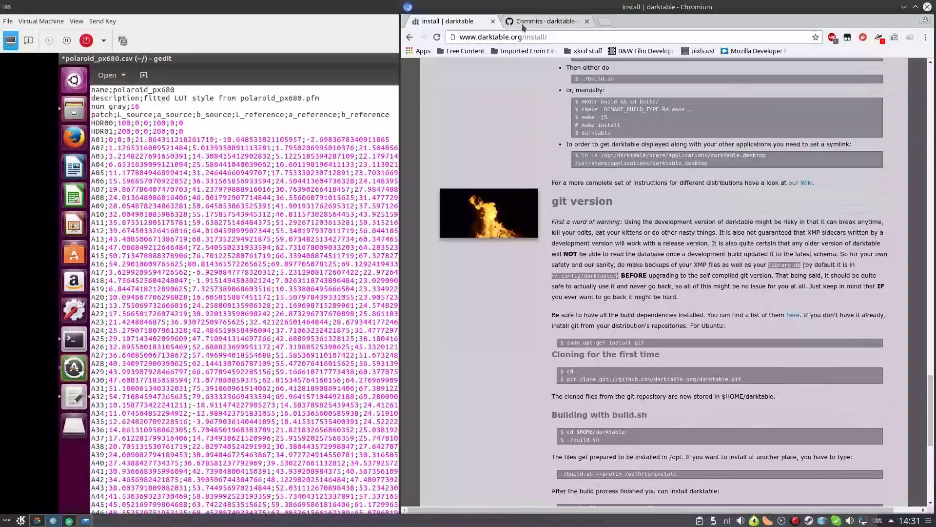
pyautogui.click(408, 37)
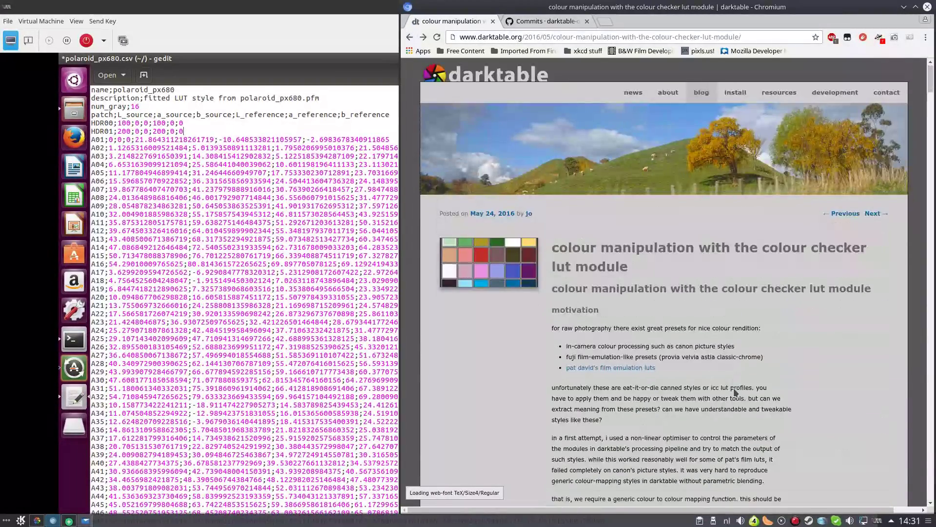
pyautogui.scroll(-15, 734, 390)
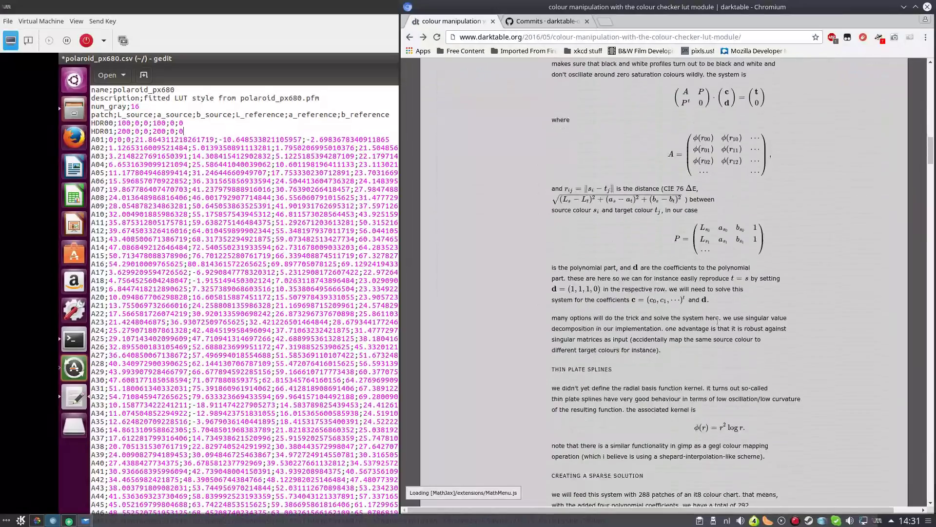
pyautogui.scroll(-20, 717, 320)
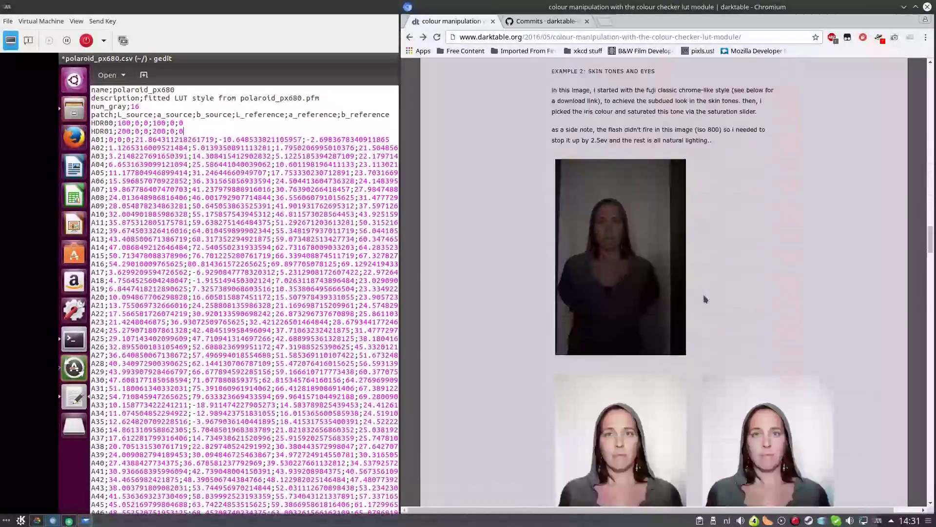
pyautogui.scroll(-15, 704, 296)
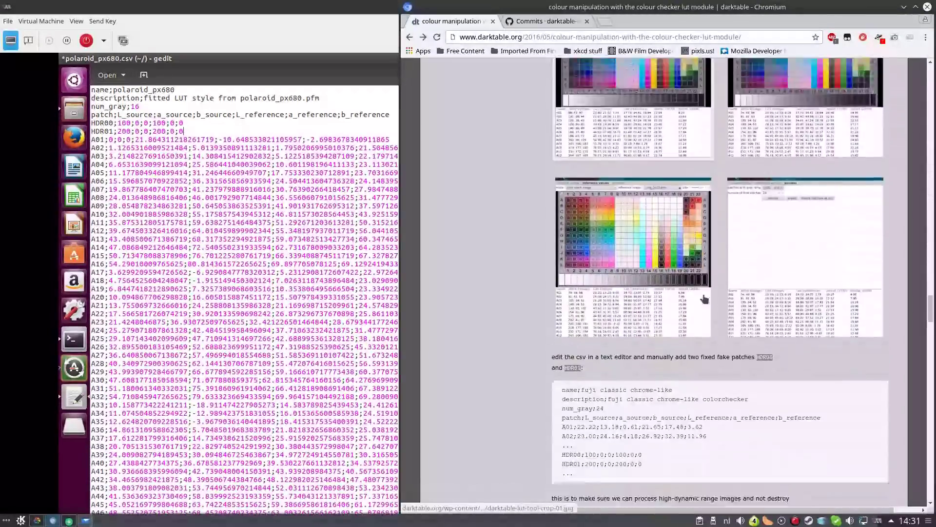
pyautogui.scroll(-3, 704, 299)
pyautogui.moveTo(552, 248); pyautogui.dragTo(738, 373)
pyautogui.click(739, 356)
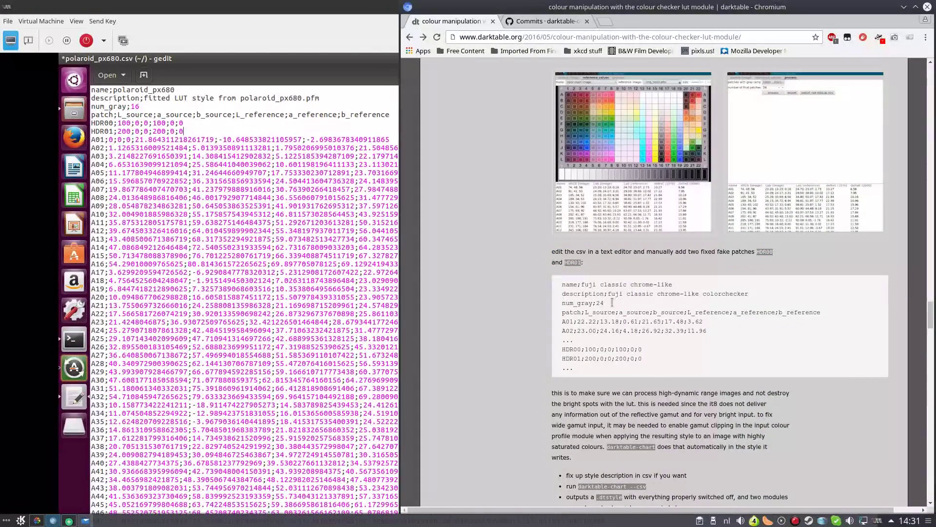
# Return to the virtual machine, save the edited polaroid_px680.csv and close gedit.
pyautogui.click(136, 54)
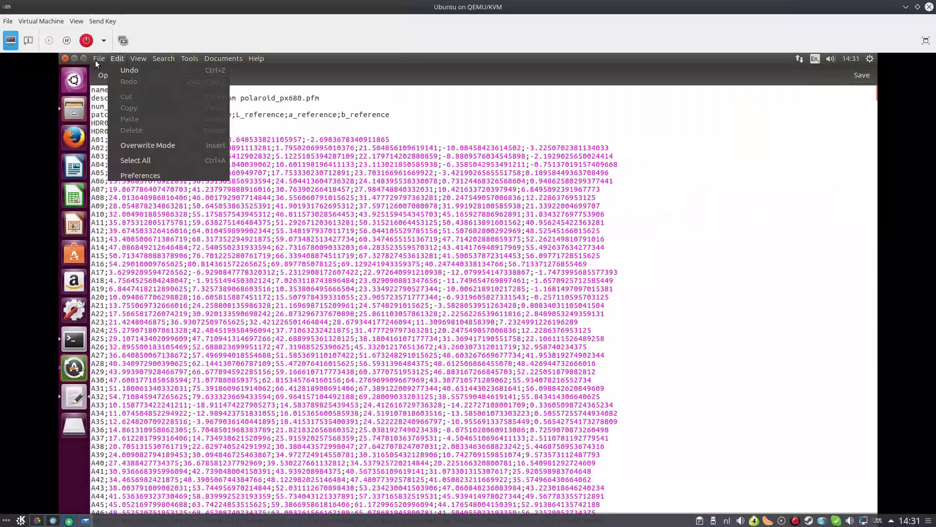
pyautogui.moveTo(98, 58)
pyautogui.click(113, 113)
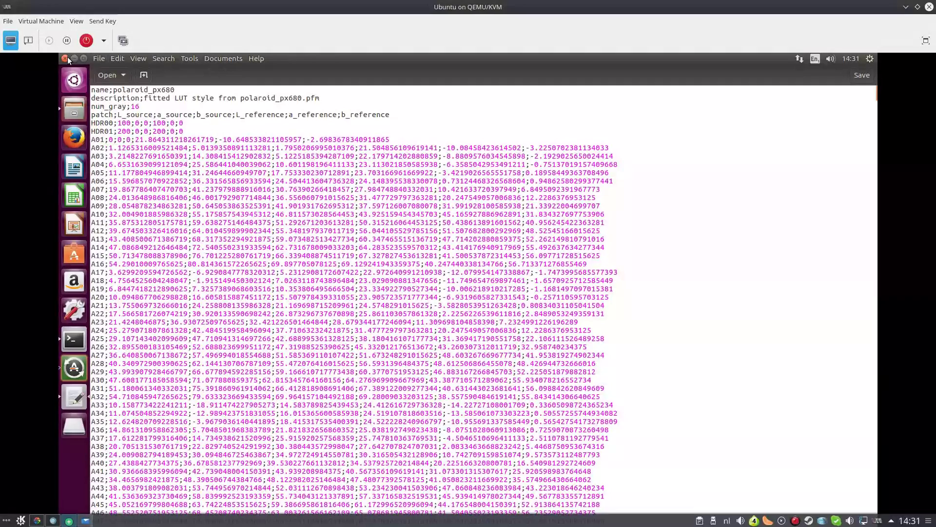
pyautogui.click(65, 58)
# Run /opt/darktable/bin/darktable-chart --csv polaroid_px680.csv 24 poloaroid_px680.dtstyle in the terminal to generate the style file.
pyautogui.click(663, 127)
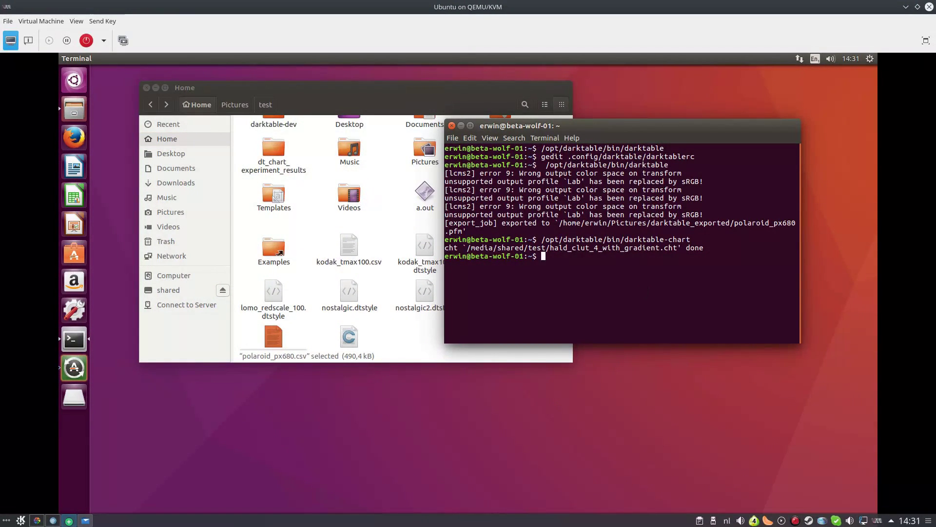
pyautogui.press('Up')
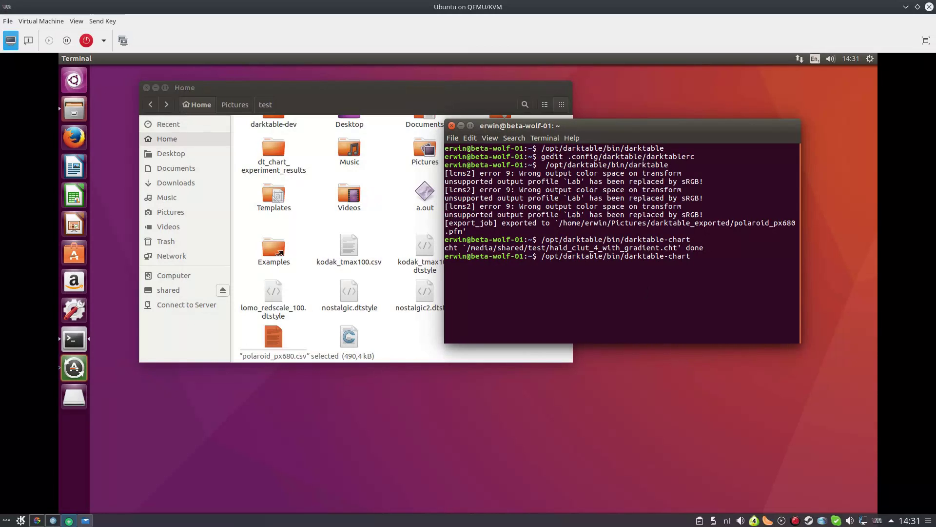
pyautogui.write('--csv pola')
pyautogui.press('Tab')
pyautogui.write('24')
pyautogui.write('pl')
pyautogui.press('BackSpace')
pyautogui.write('oloaroid')
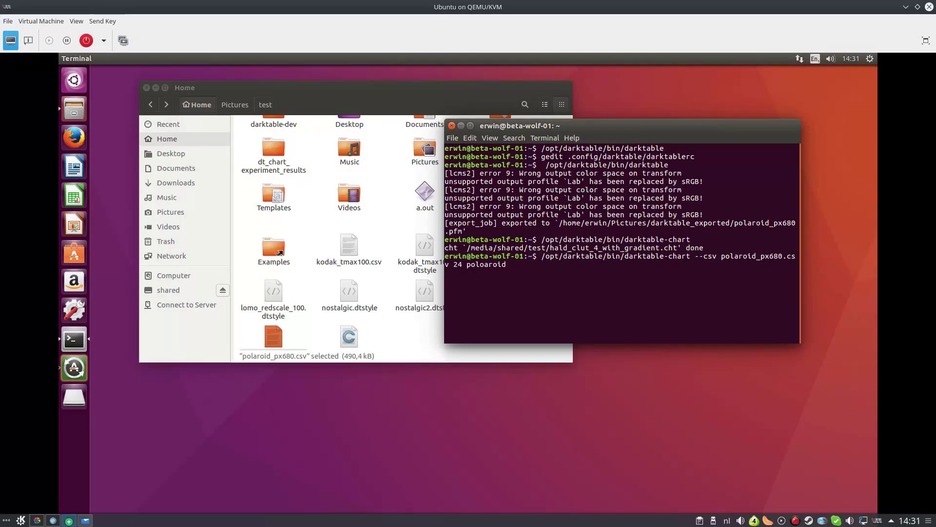
pyautogui.write('_px680.dtstyle')
pyautogui.press('Return')
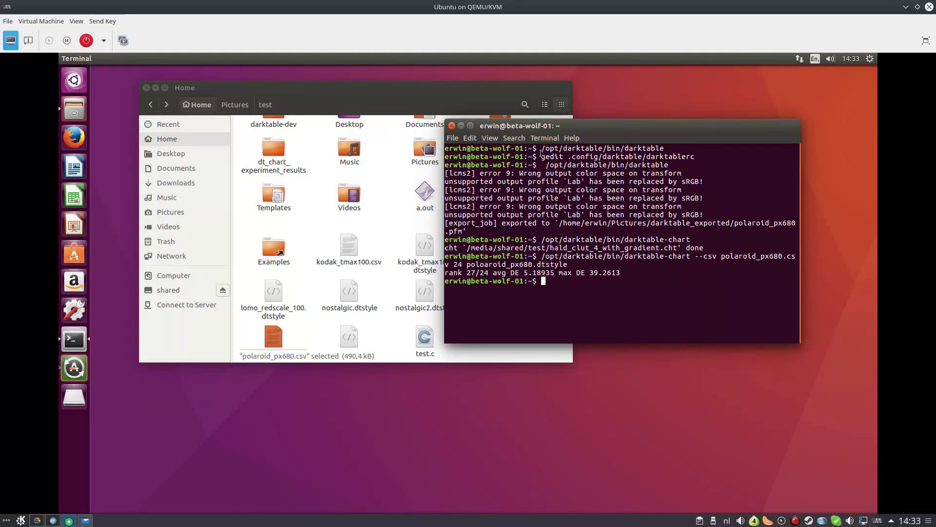
# Move the terminal aside to check the home folder for the generated .dtstyle file, and bring the terminal back.
pyautogui.moveTo(546, 126); pyautogui.dragTo(706, 135)
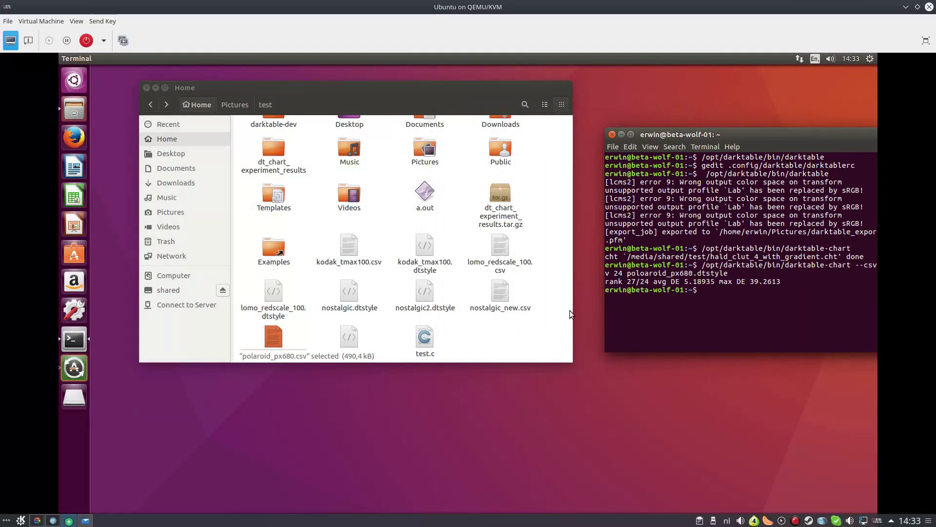
pyautogui.click(524, 338)
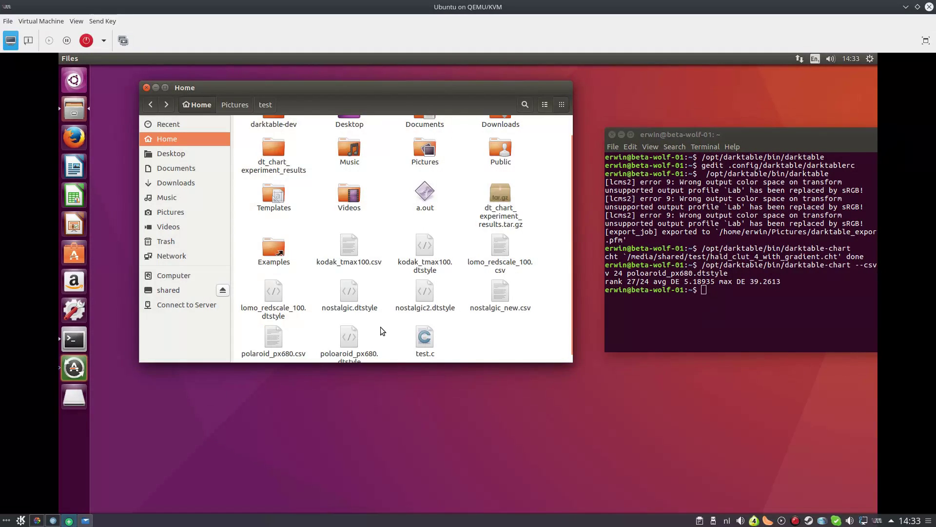
pyautogui.scroll(-1, 354, 326)
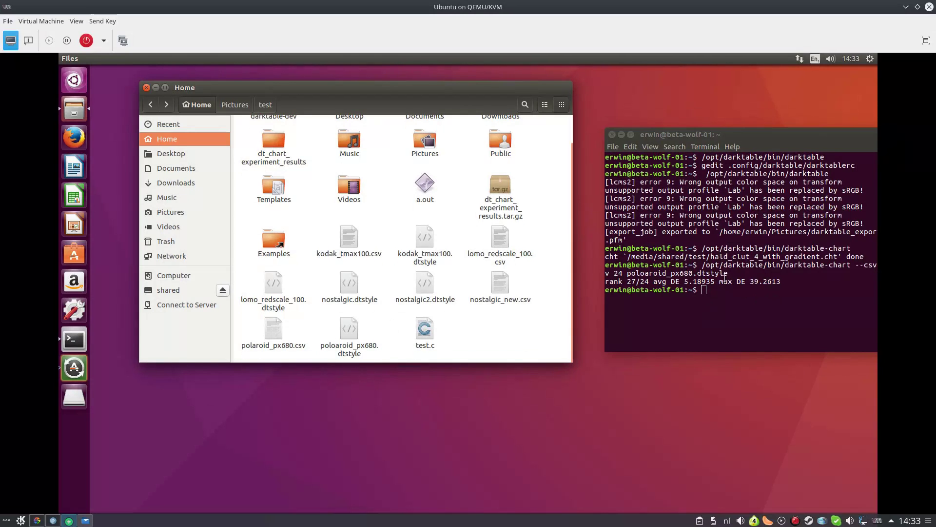
pyautogui.click(683, 134)
pyautogui.moveTo(682, 134); pyautogui.dragTo(356, 164)
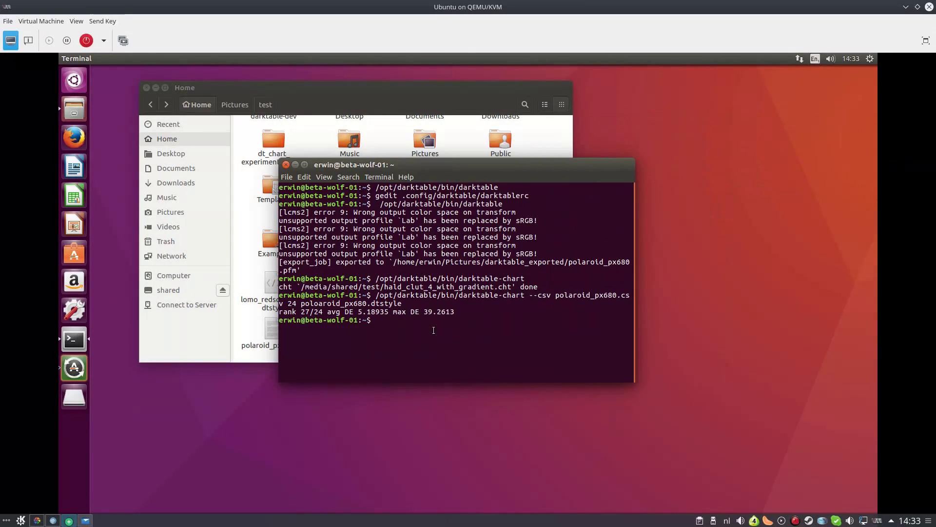
# Launch darktable from the terminal with /opt/darktable/bin/darktable.
pyautogui.press('Up')
pyautogui.press('BackSpace')
pyautogui.press('BackSpace')
pyautogui.press('BackSpace')
pyautogui.press('BackSpace')
pyautogui.press('BackSpace')
pyautogui.press('BackSpace')
pyautogui.press('BackSpace')
pyautogui.press('BackSpace')
pyautogui.press('BackSpace')
pyautogui.press('BackSpace')
pyautogui.press('BackSpace')
pyautogui.press('BackSpace')
pyautogui.press('BackSpace')
pyautogui.press('BackSpace')
pyautogui.press('BackSpace')
pyautogui.press('BackSpace')
pyautogui.press('BackSpace')
pyautogui.press('BackSpace')
pyautogui.press('BackSpace')
pyautogui.press('BackSpace')
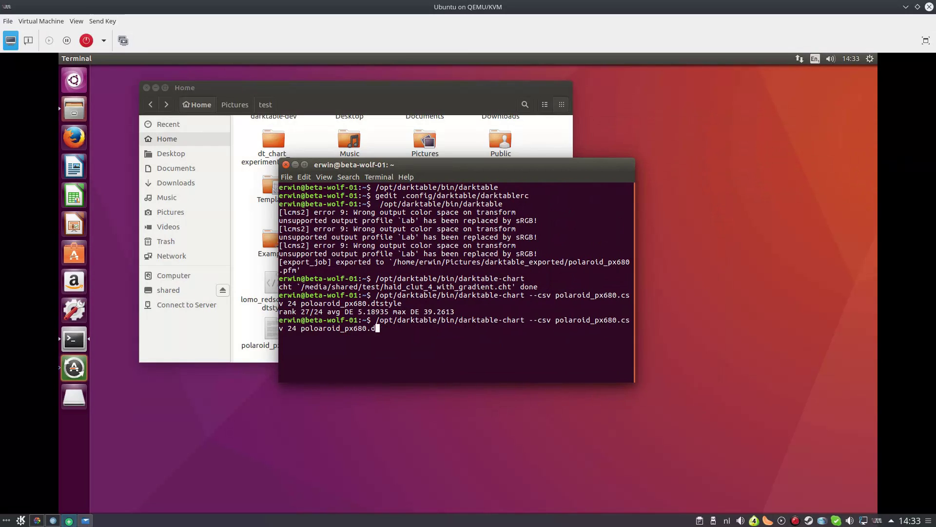
pyautogui.press('BackSpace')
pyautogui.press('BackSpace')
pyautogui.press('BackSpace')
pyautogui.press('BackSpace')
pyautogui.press('BackSpace')
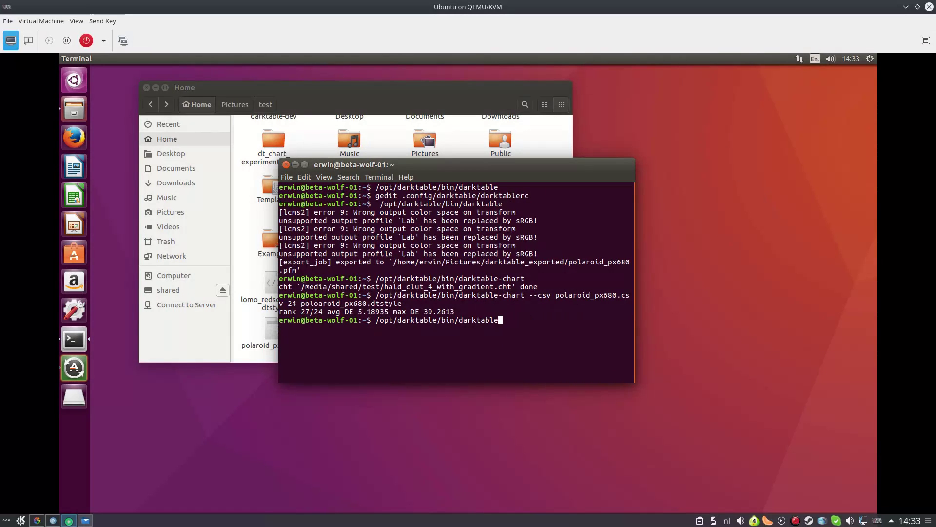
pyautogui.press('Return')
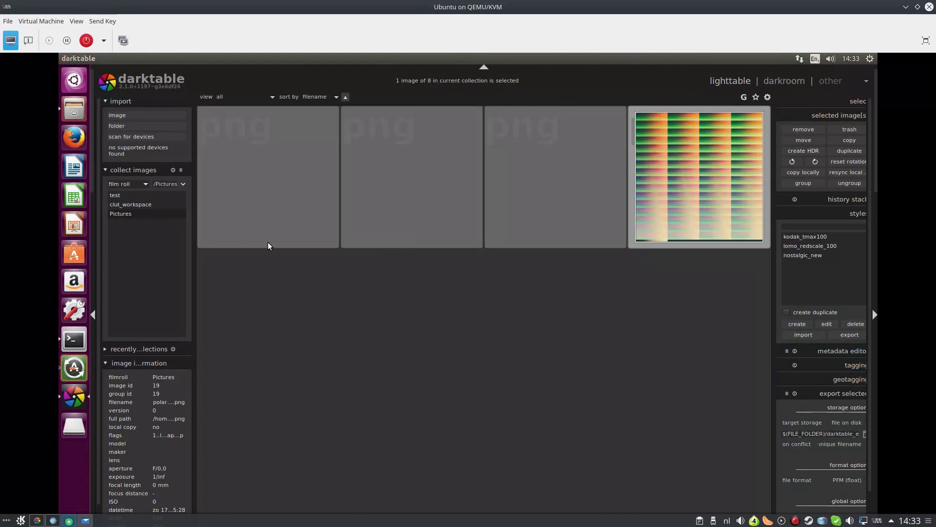
# Import the style file poloaroid_px680.dtstyle from the home folder into the styles list.
pyautogui.click(184, 184)
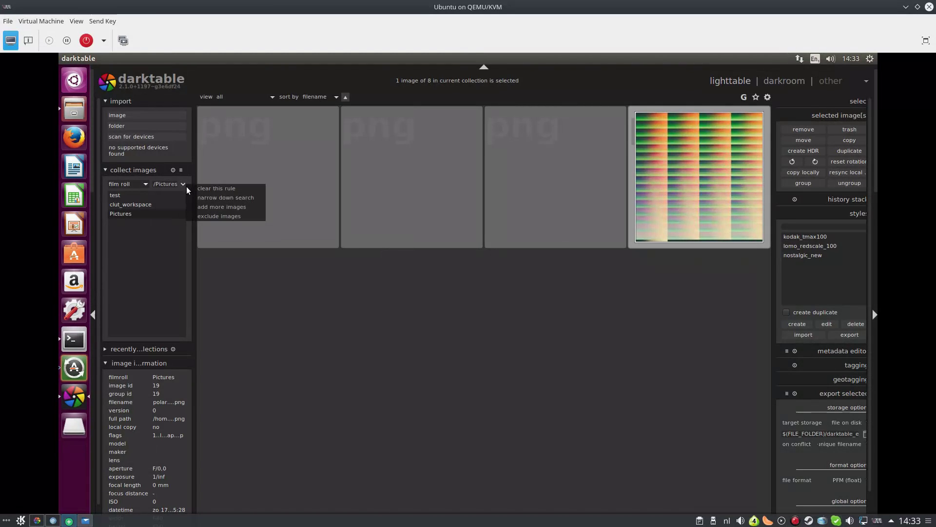
pyautogui.click(376, 387)
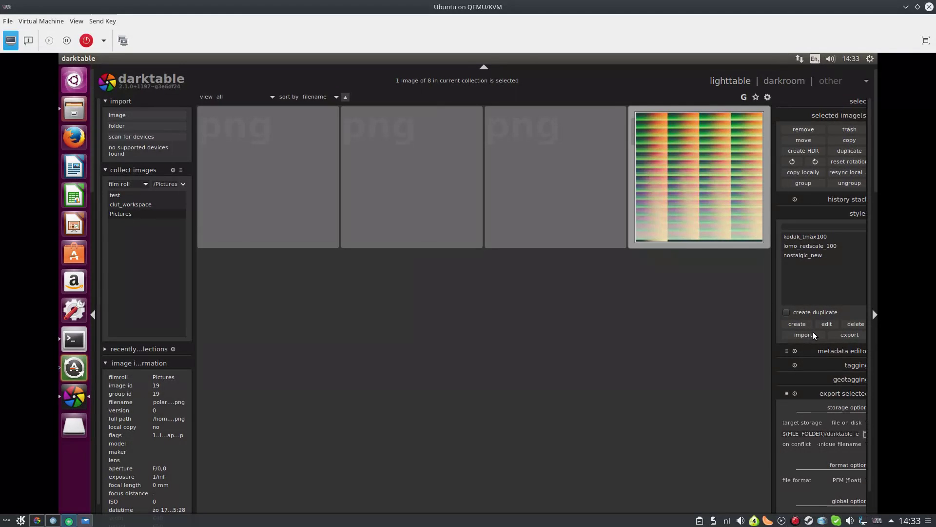
pyautogui.click(813, 335)
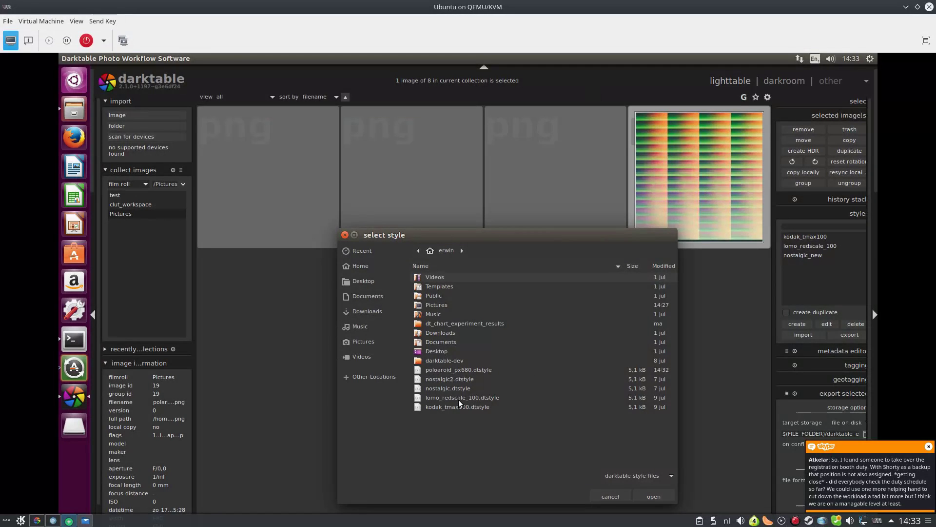
pyautogui.click(930, 446)
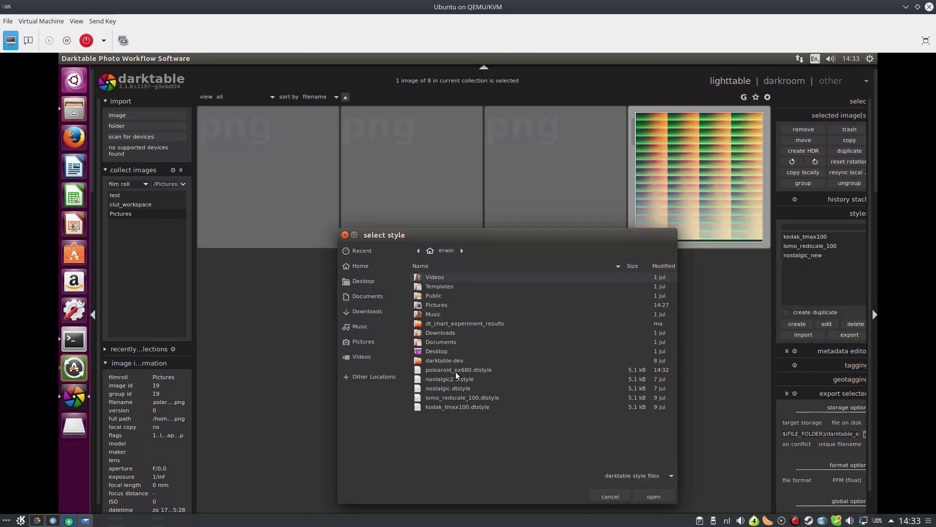
pyautogui.click(652, 496)
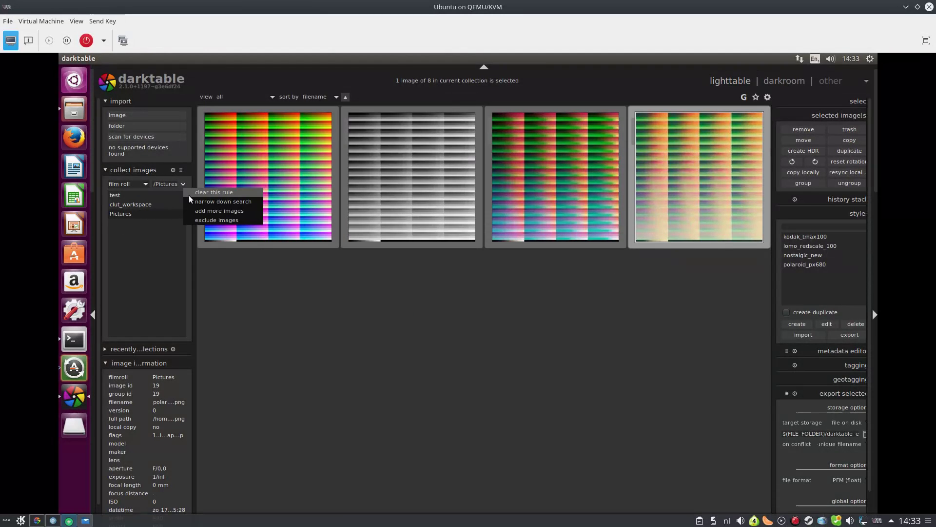
# Clear the Pictures collection rule, show the test film roll and duplicate its first photo, the two costumed characters, twice.
pyautogui.click(182, 188)
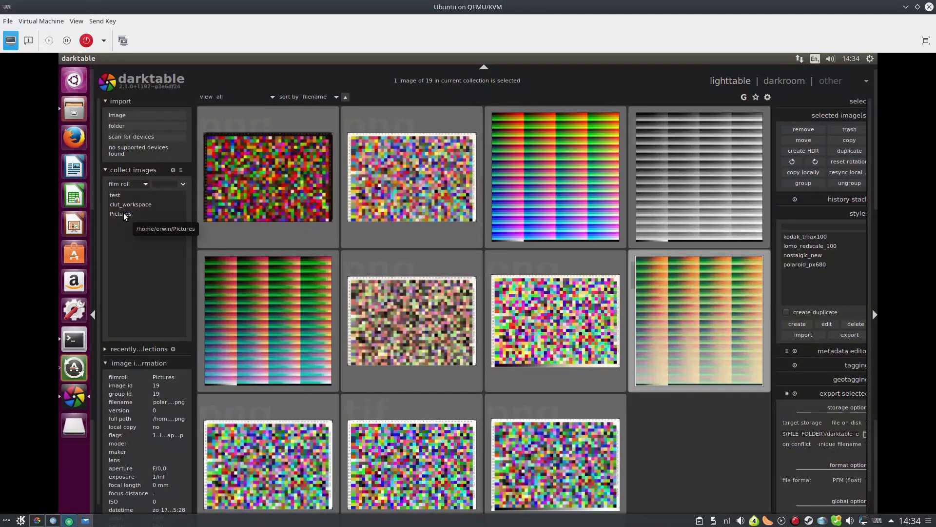
pyautogui.click(122, 196)
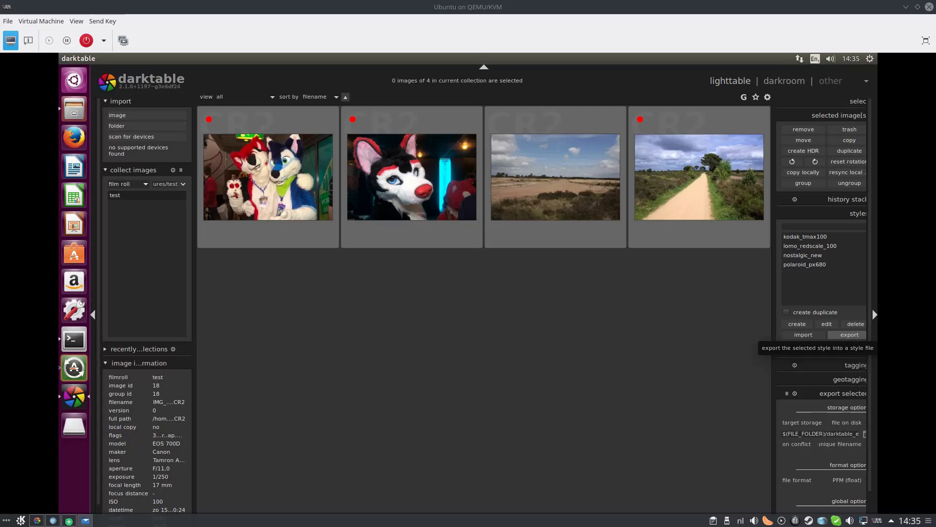
pyautogui.click(251, 136)
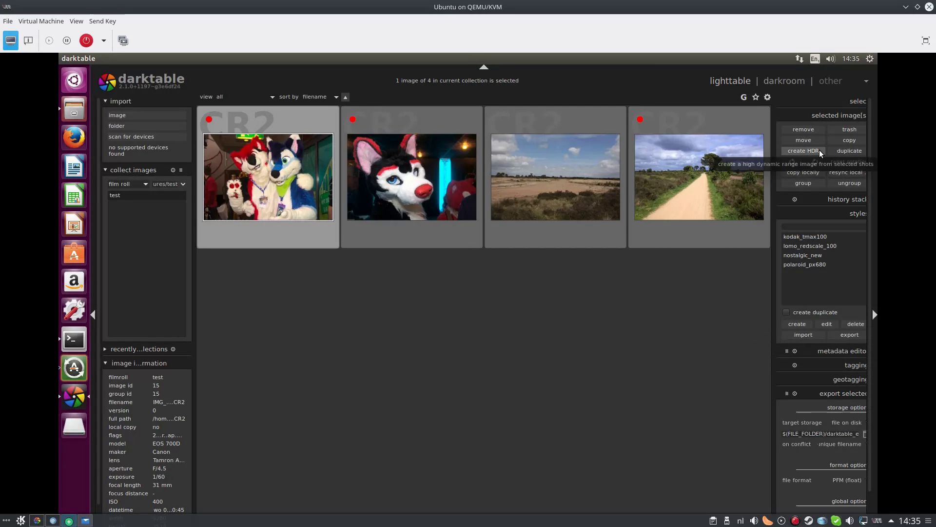
pyautogui.click(838, 151)
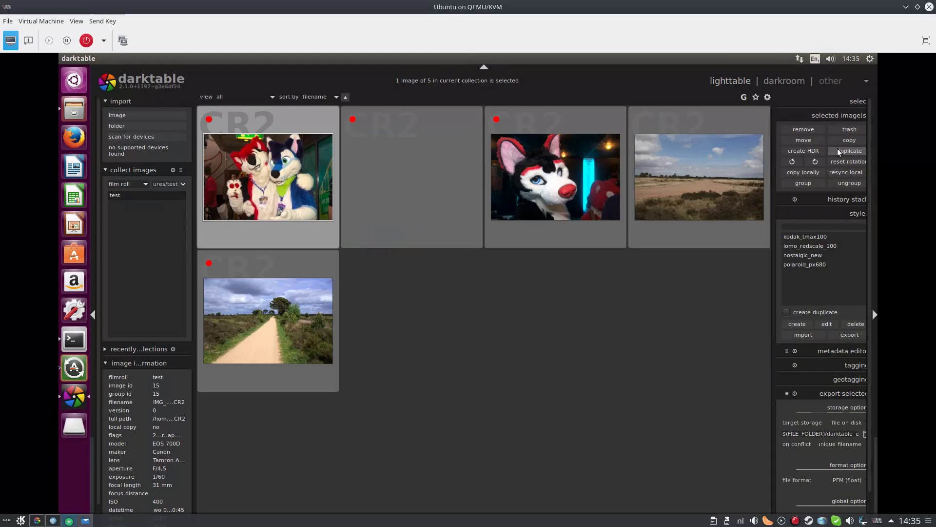
pyautogui.click(839, 151)
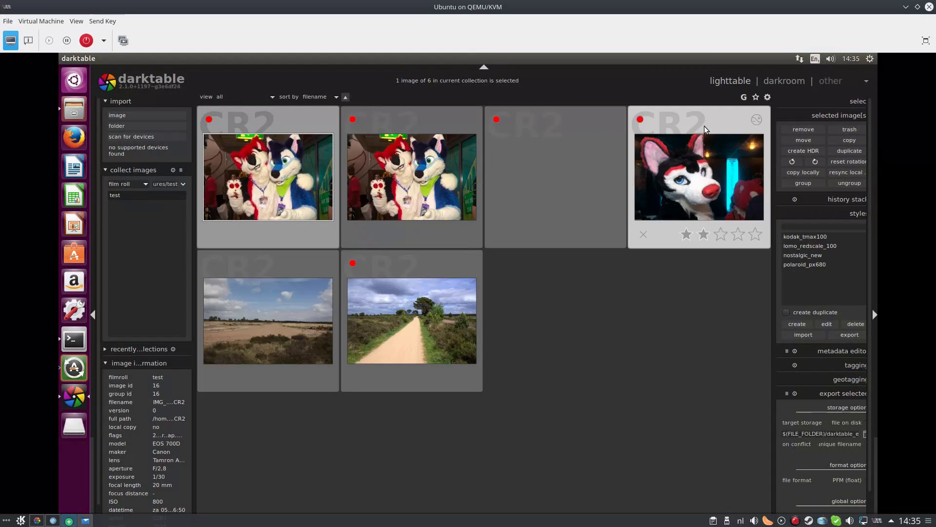
# Duplicate the single mascot portrait, the sandy heath photo and the path photo twice each.
pyautogui.click(846, 153)
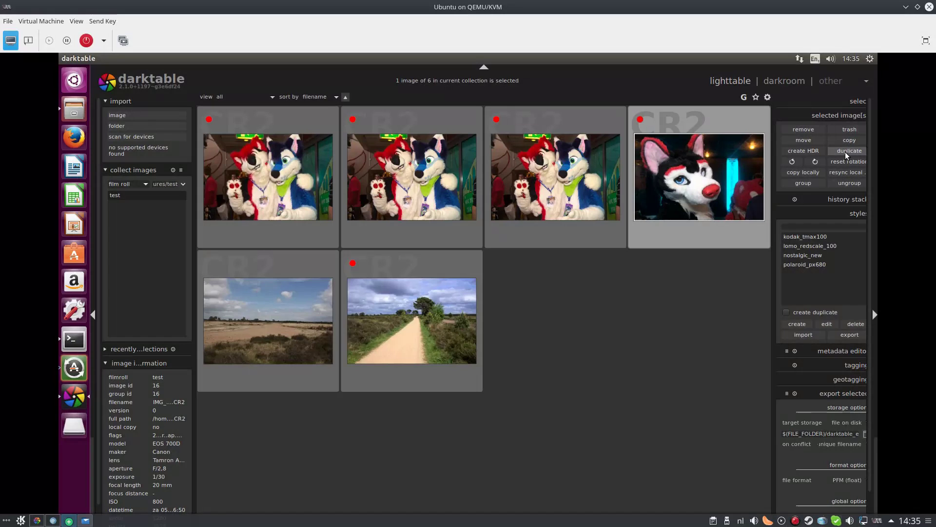
pyautogui.click(847, 154)
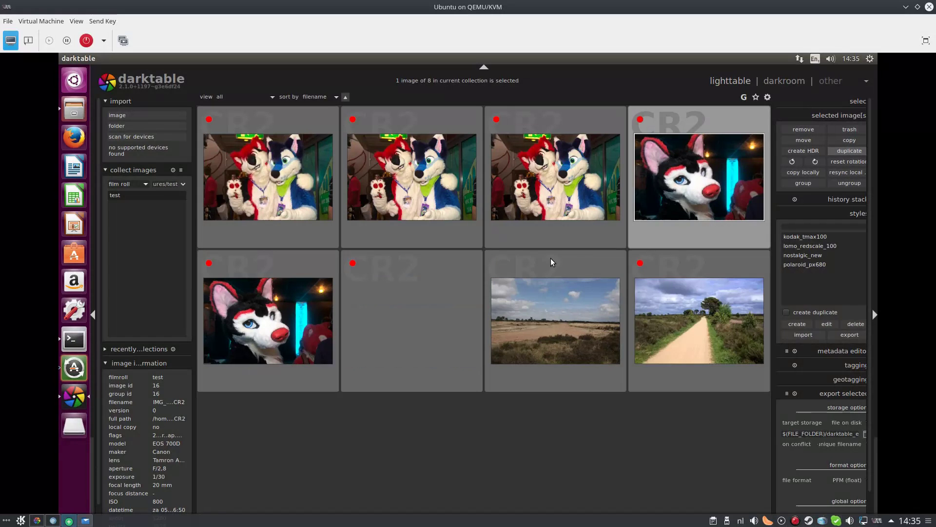
pyautogui.click(847, 151)
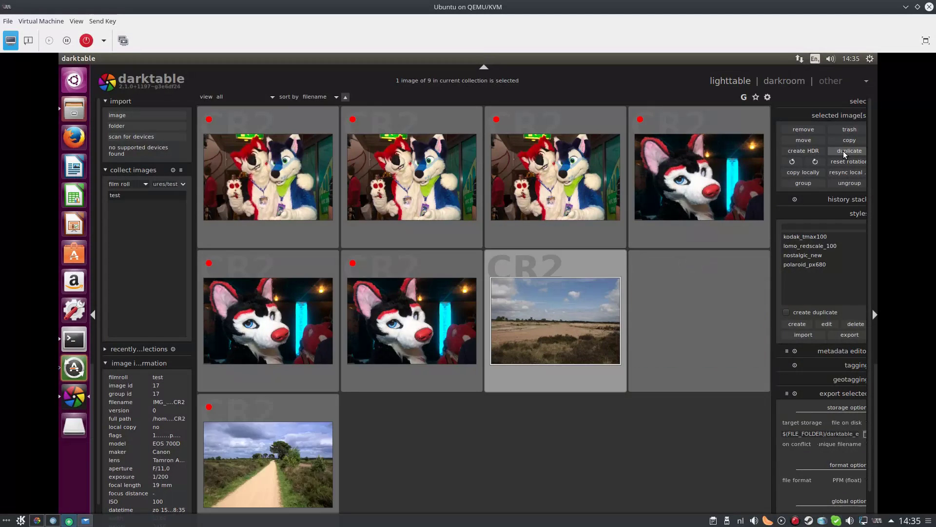
pyautogui.click(847, 151)
pyautogui.click(411, 415)
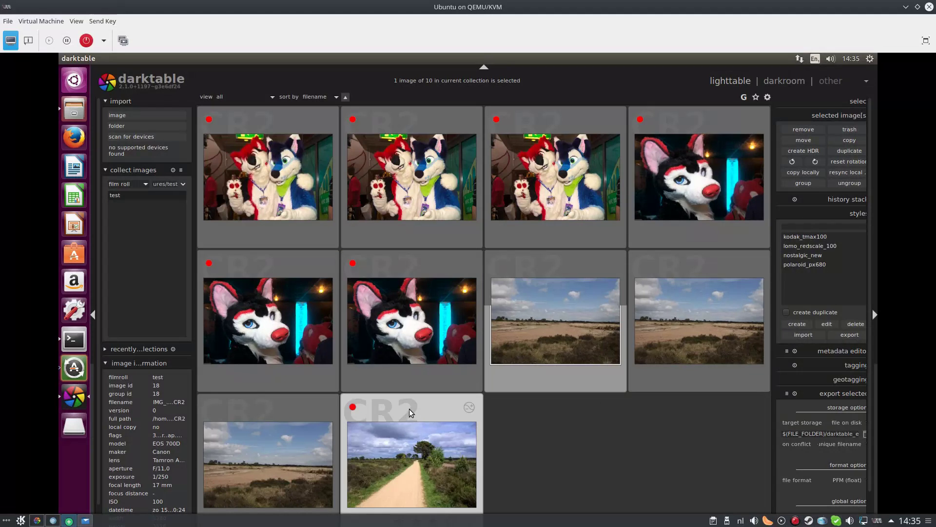
pyautogui.click(843, 151)
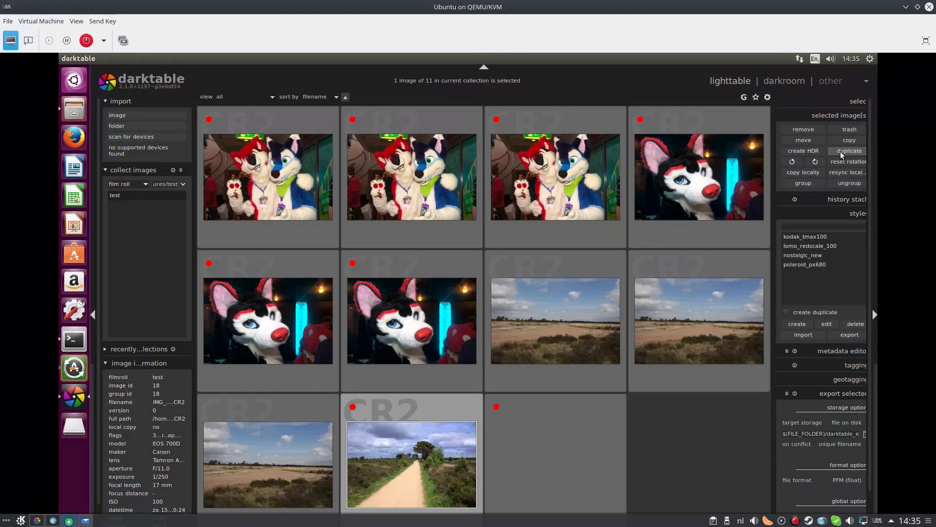
pyautogui.click(843, 151)
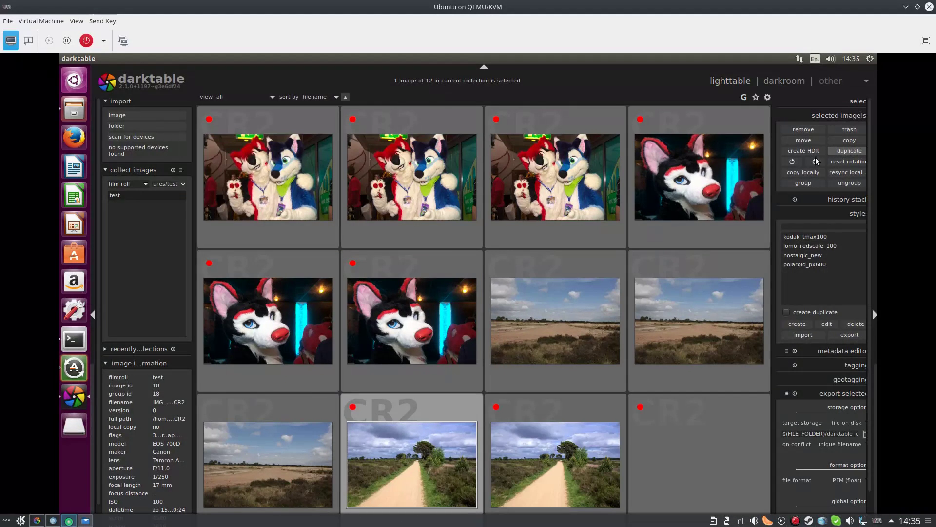
# Apply polaroid_px680 to the first duplicate of the two-character photo and kodak_tmax100 to the second, and compare with the original.
pyautogui.click(417, 126)
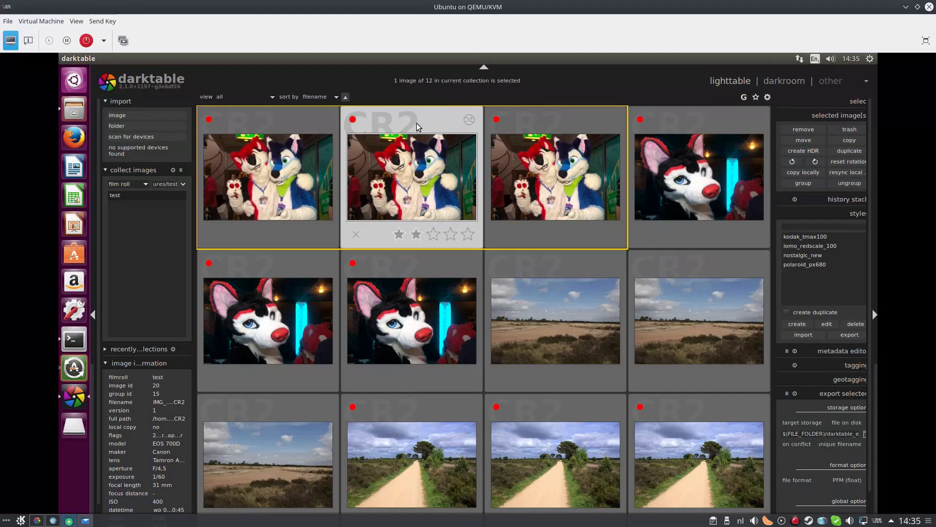
pyautogui.doubleClick(811, 264)
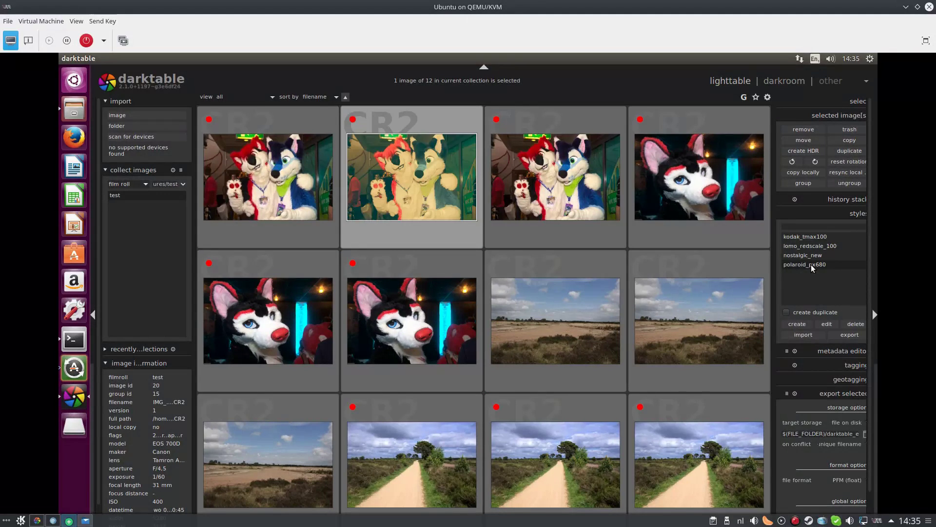
pyautogui.click(570, 141)
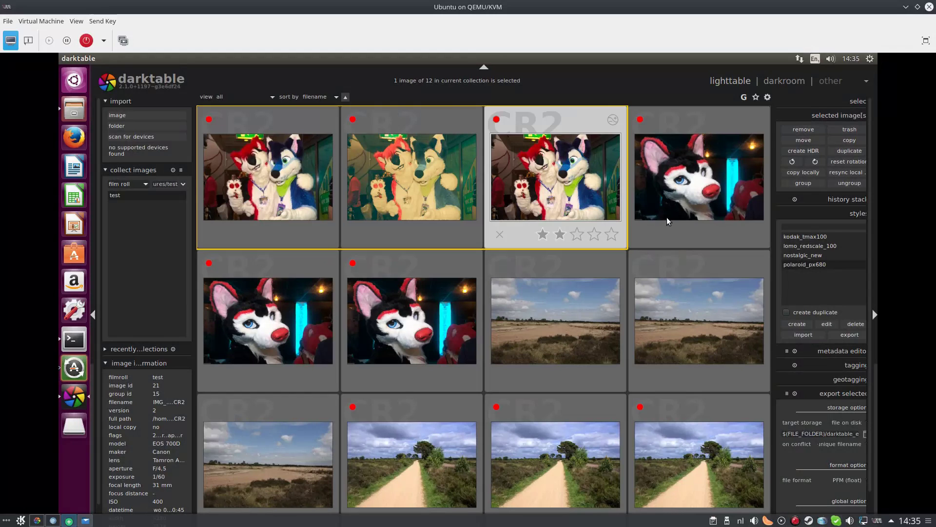
pyautogui.click(811, 239)
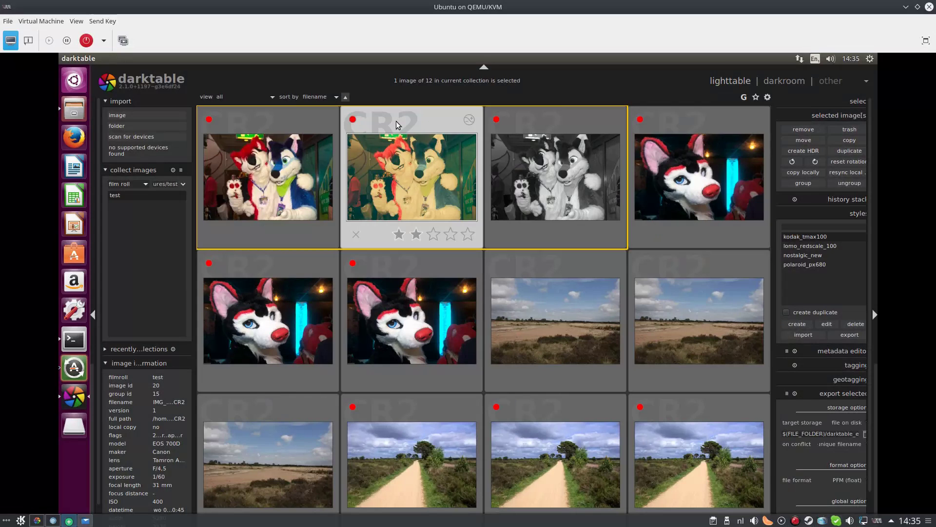
pyautogui.click(248, 131)
pyautogui.click(377, 121)
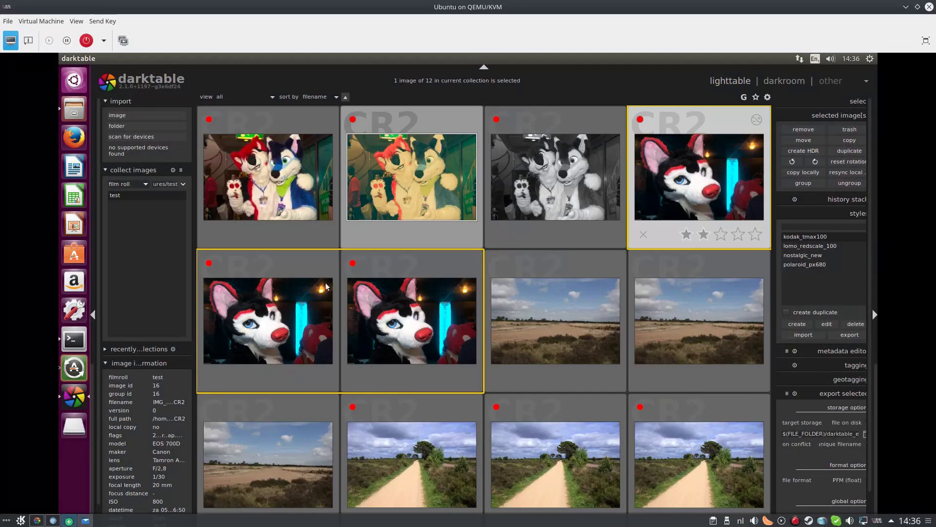
# Apply the lomo_redscale_100 style to the mascot portrait's first duplicate and nostalgic_new to its second.
pyautogui.click(293, 274)
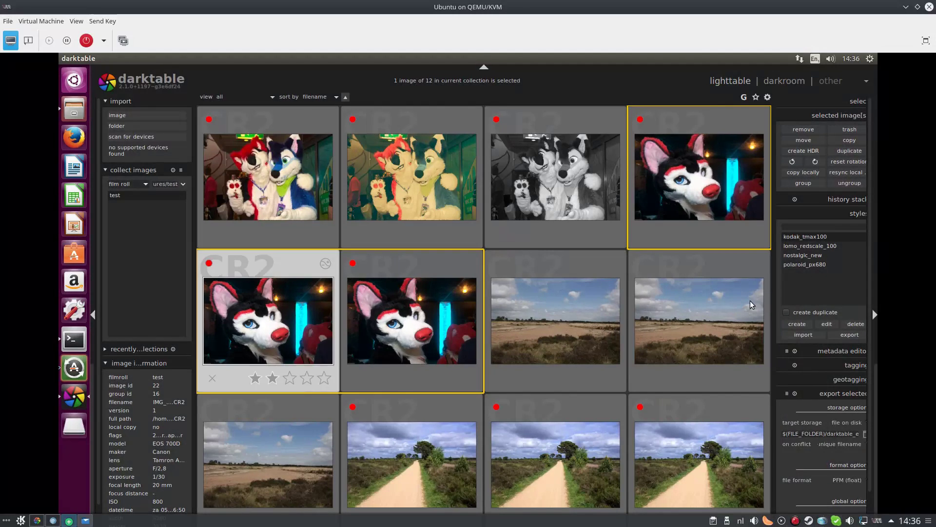
pyautogui.doubleClick(813, 247)
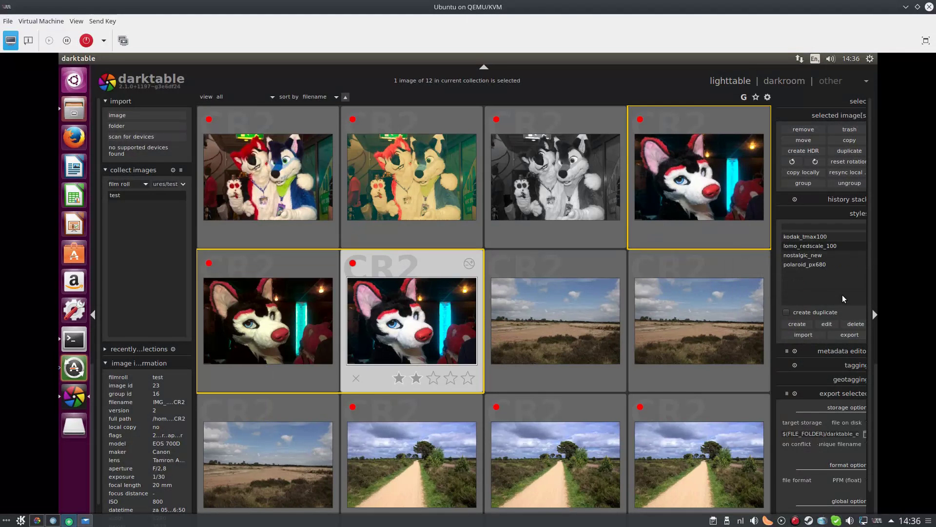
pyautogui.doubleClick(814, 256)
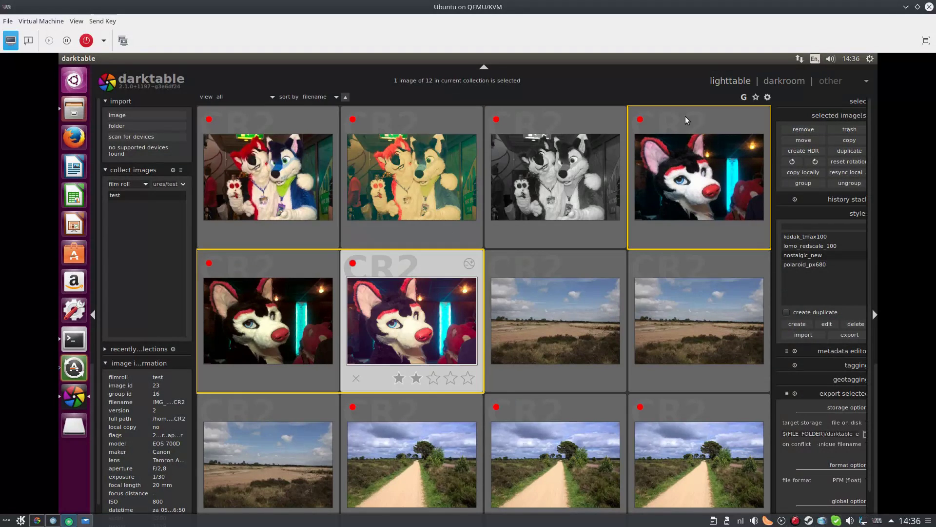
# Apply the polaroid_px680 style to the sandy heath photo's first duplicate and lomo_redscale_100 to its second.
pyautogui.scroll(-1, 601, 328)
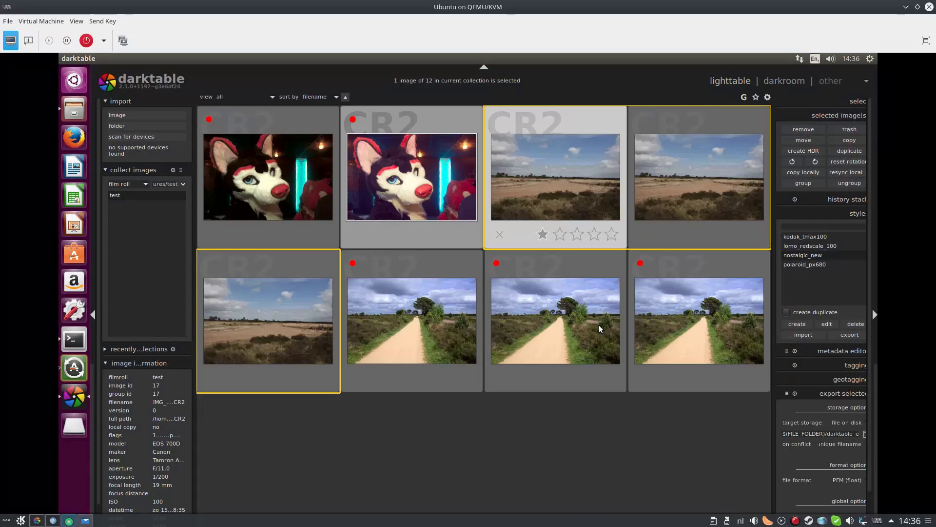
pyautogui.click(692, 127)
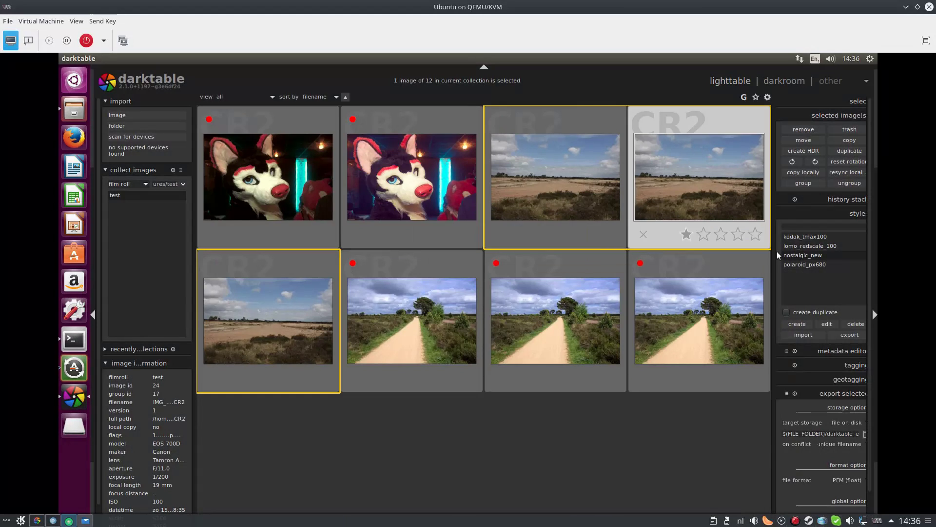
pyautogui.doubleClick(803, 266)
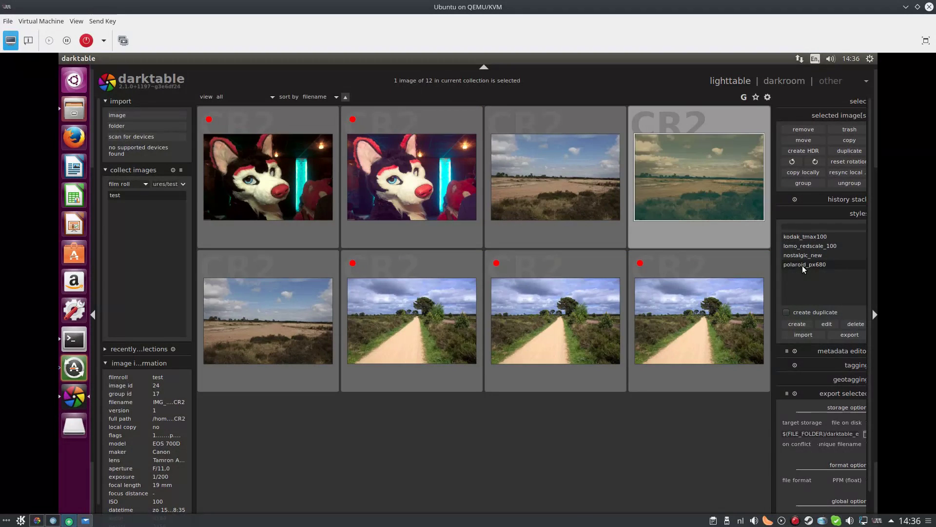
pyautogui.click(224, 269)
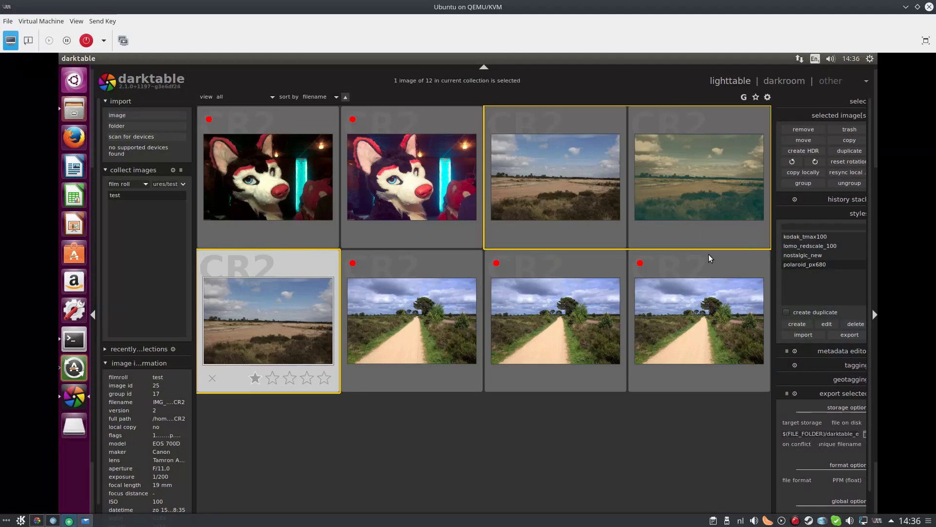
pyautogui.doubleClick(811, 248)
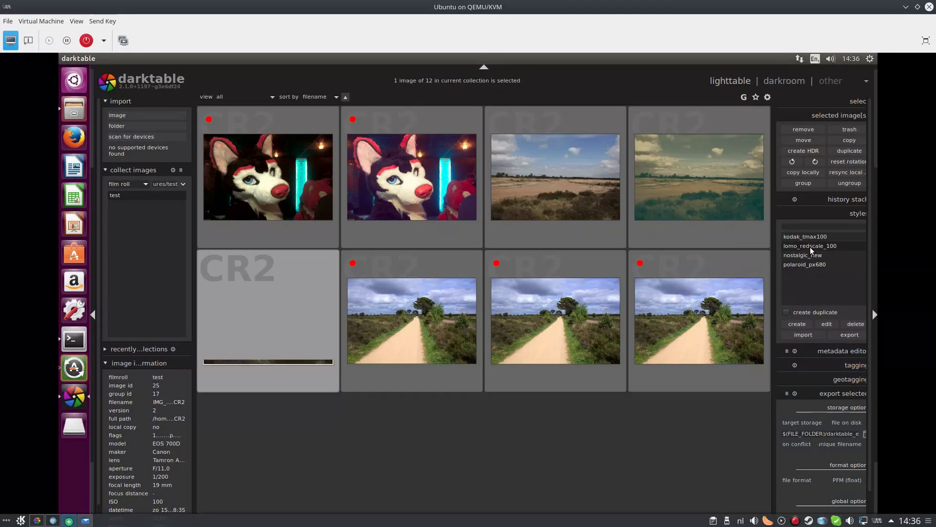
# Apply the polaroid_px680 style to the path photo's first duplicate and kodak_tmax100 to its second.
pyautogui.click(517, 269)
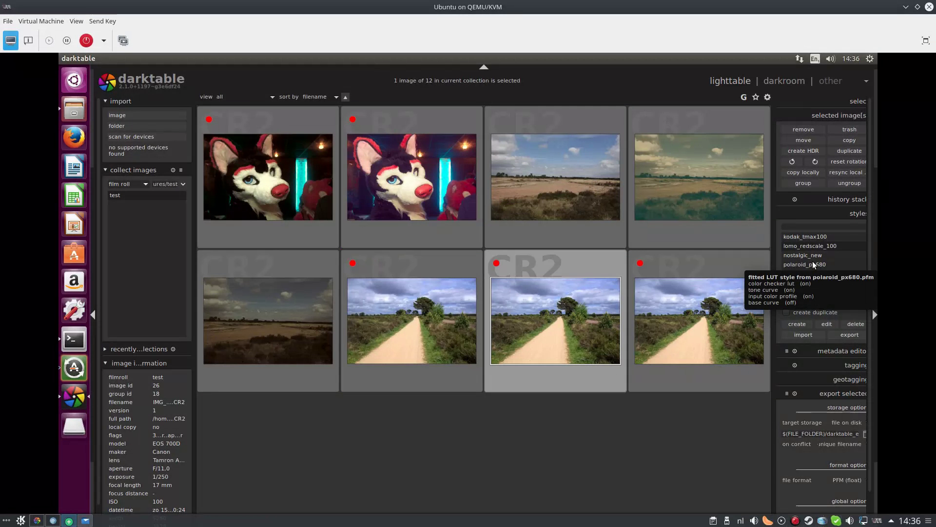
pyautogui.doubleClick(813, 266)
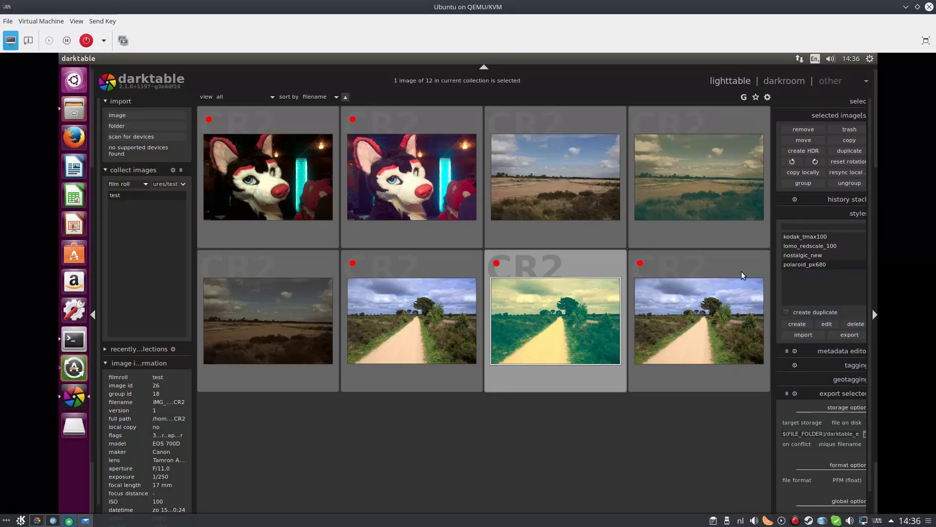
pyautogui.click(689, 272)
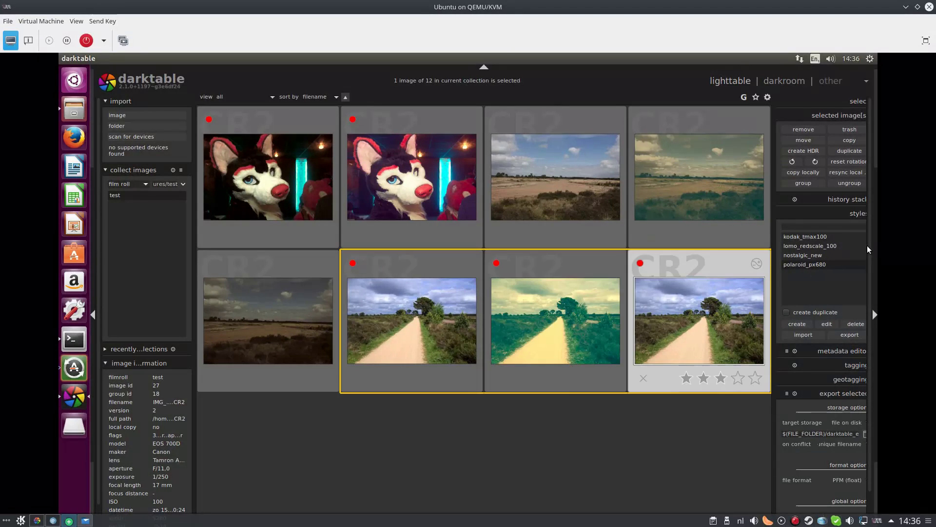
pyautogui.doubleClick(814, 238)
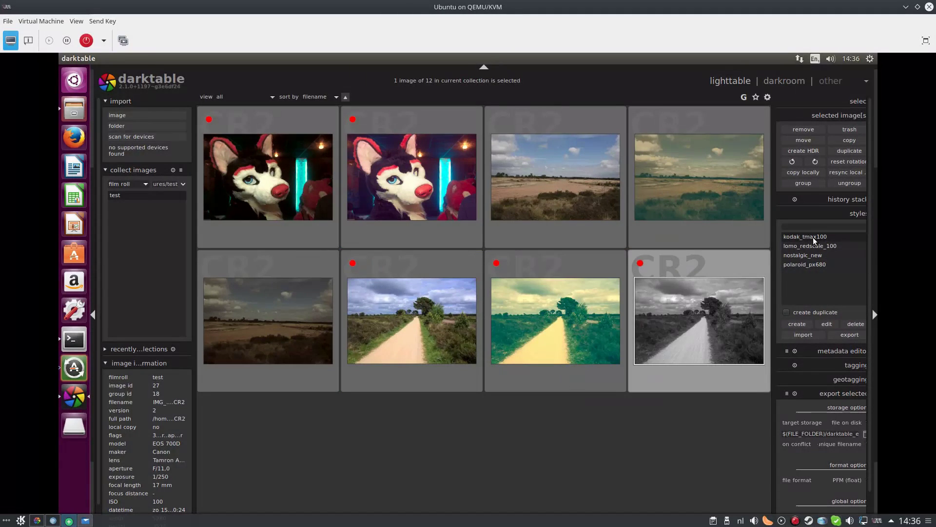
# Open the sandy heath duplicate carrying the lomo_redscale_100 style in the darkroom.
pyautogui.click(274, 269)
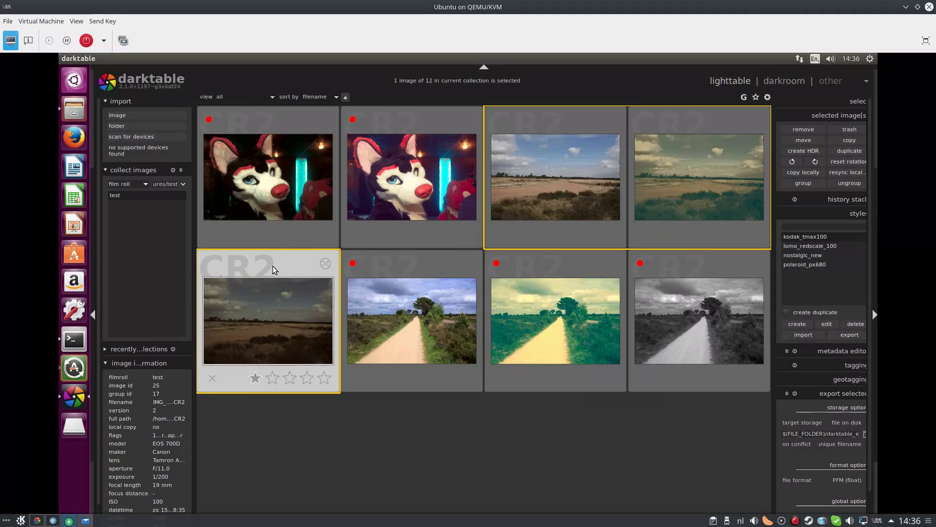
pyautogui.doubleClick(274, 269)
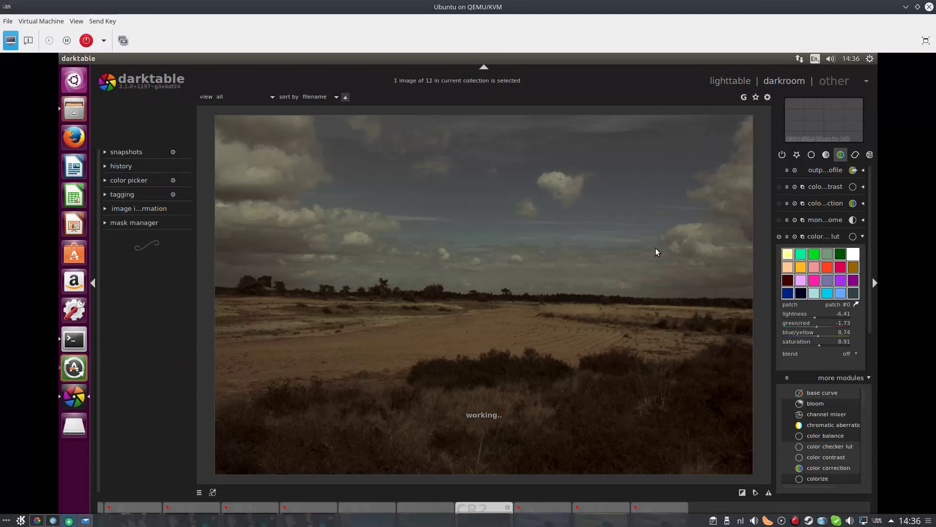
# Add a second tone curve instance to the sandy heath duplicate using the med contrast preset, and expand the levels module.
pyautogui.click(826, 155)
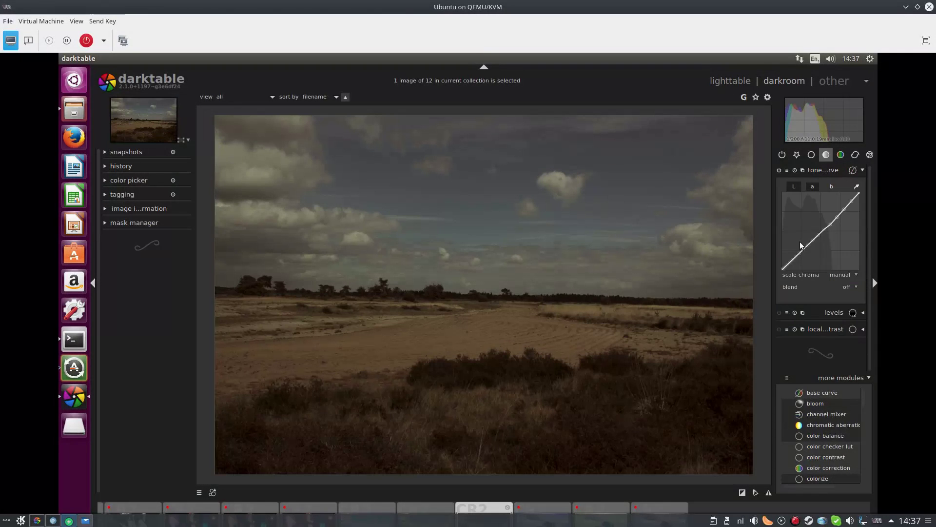
pyautogui.click(803, 174)
pyautogui.click(824, 177)
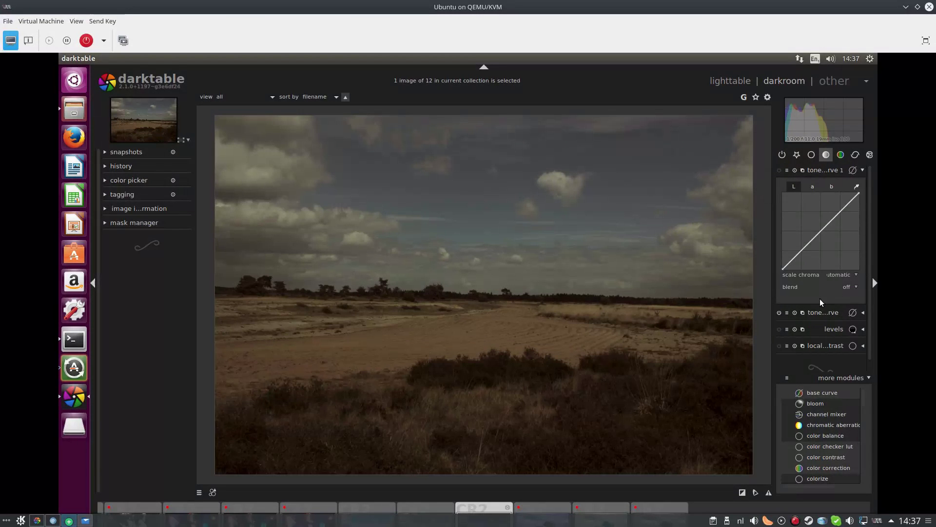
pyautogui.click(788, 170)
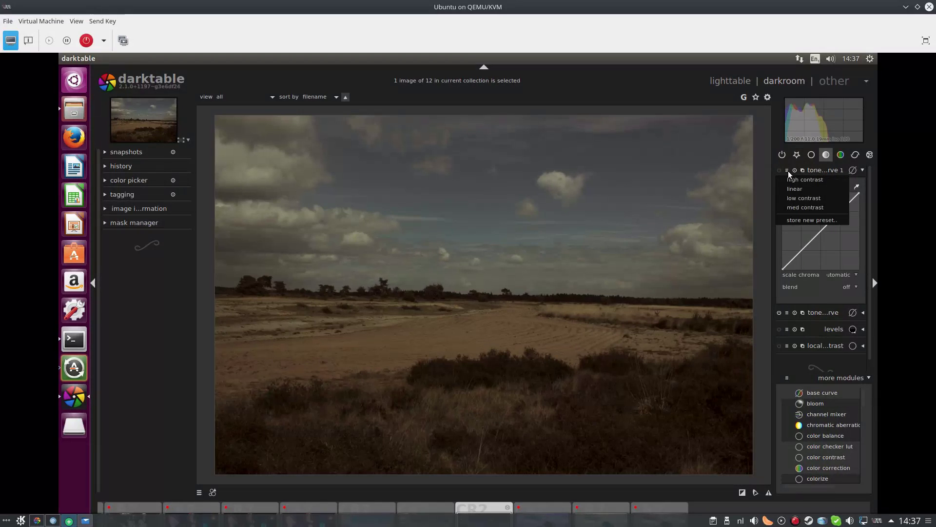
pyautogui.click(809, 207)
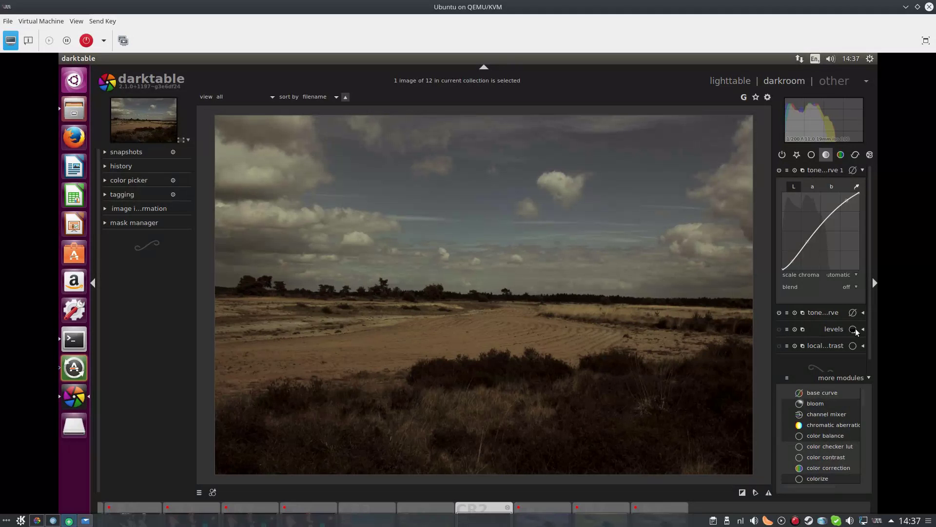
pyautogui.click(840, 330)
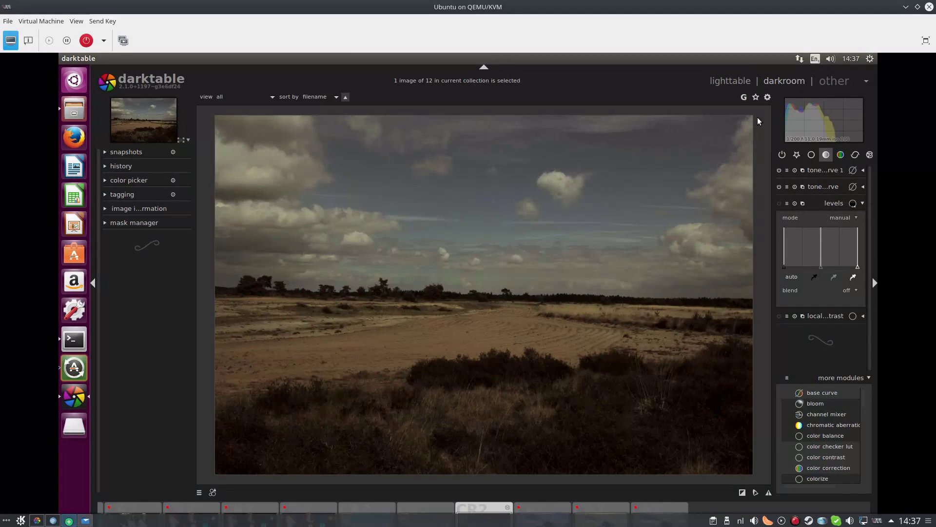
# Open the yellow-green toned duplicate of the two-mascot photo in the darkroom and adjust its levels automatically.
pyautogui.click(727, 80)
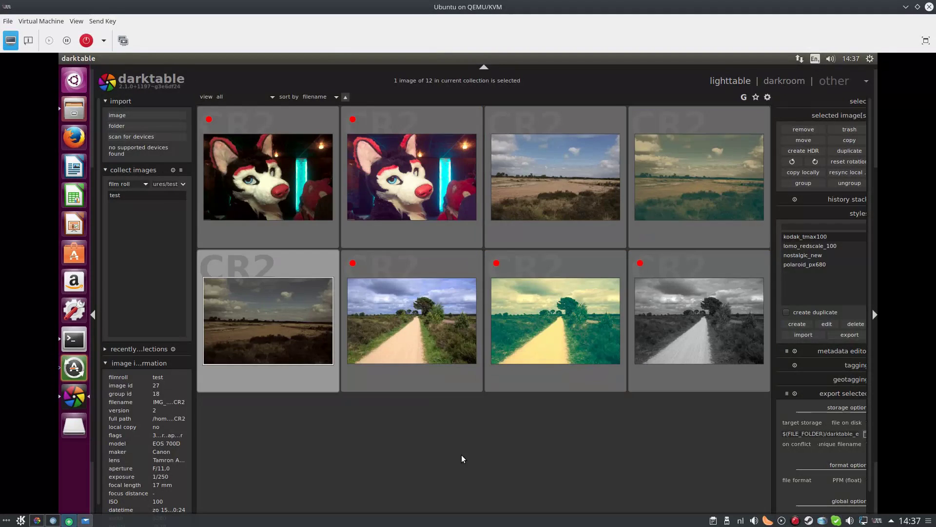
pyautogui.scroll(1, 421, 135)
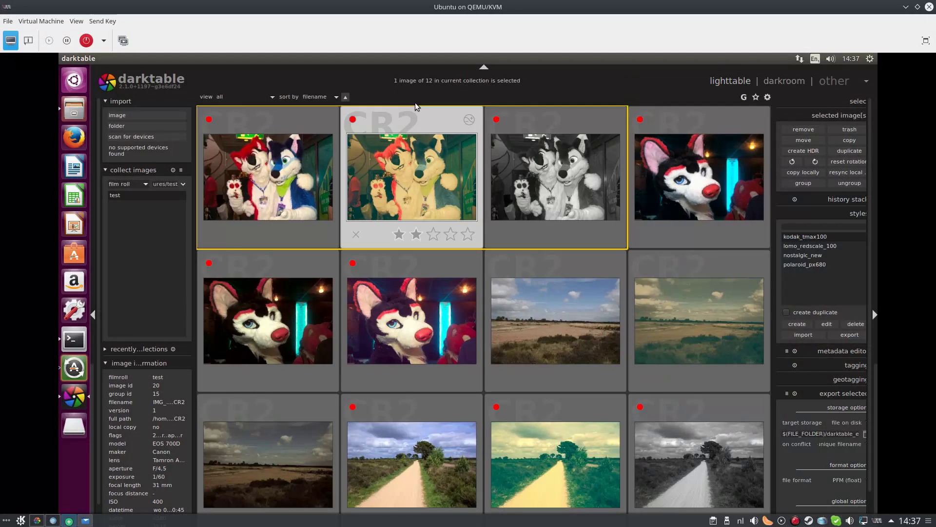
pyautogui.press('d')
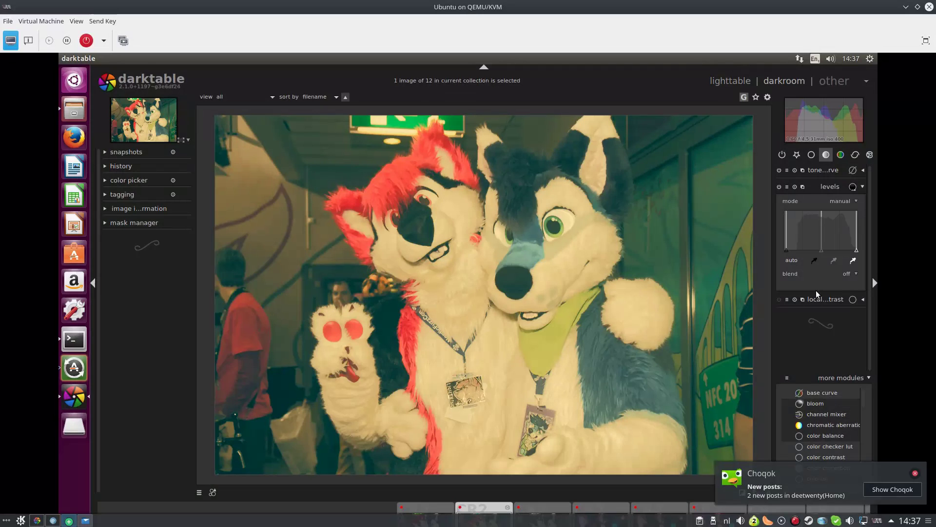
pyautogui.click(792, 261)
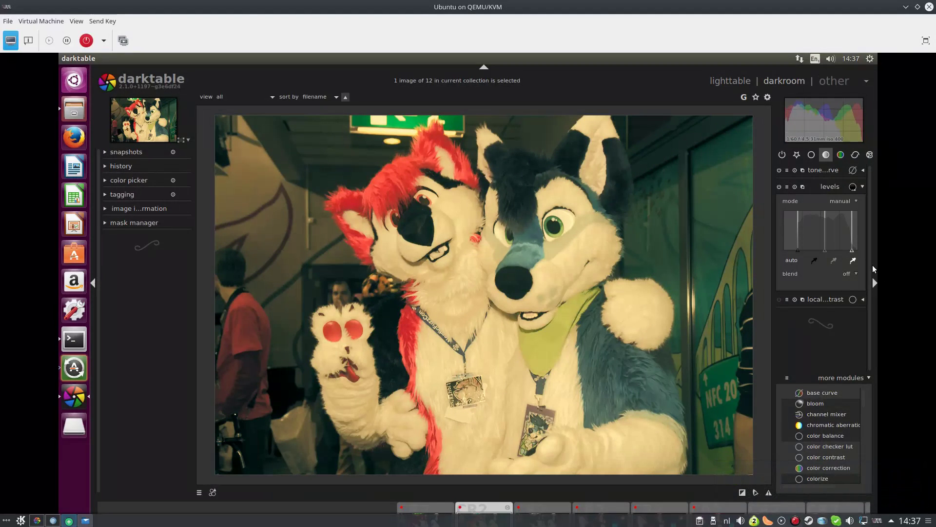
# Show only the active modules of the two-mascot duplicate and compress its history stack.
pyautogui.click(780, 156)
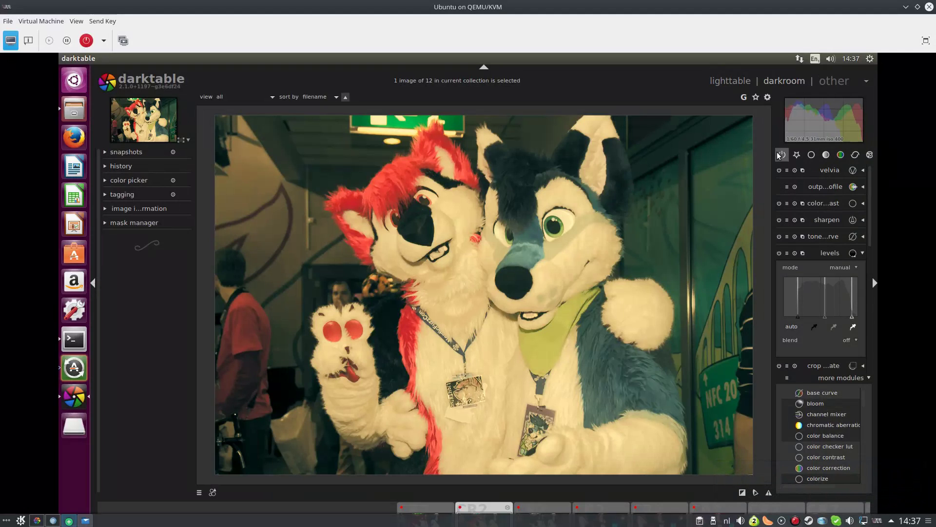
pyautogui.click(106, 169)
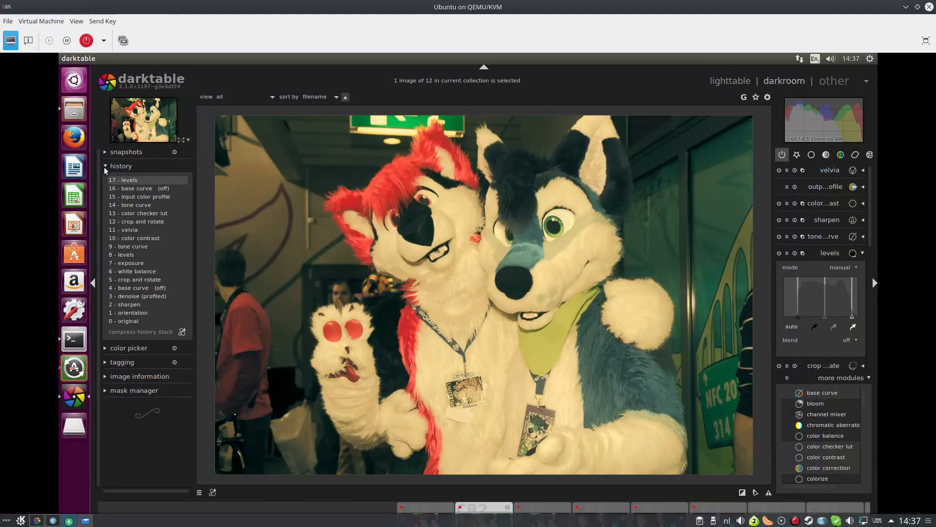
pyautogui.click(131, 333)
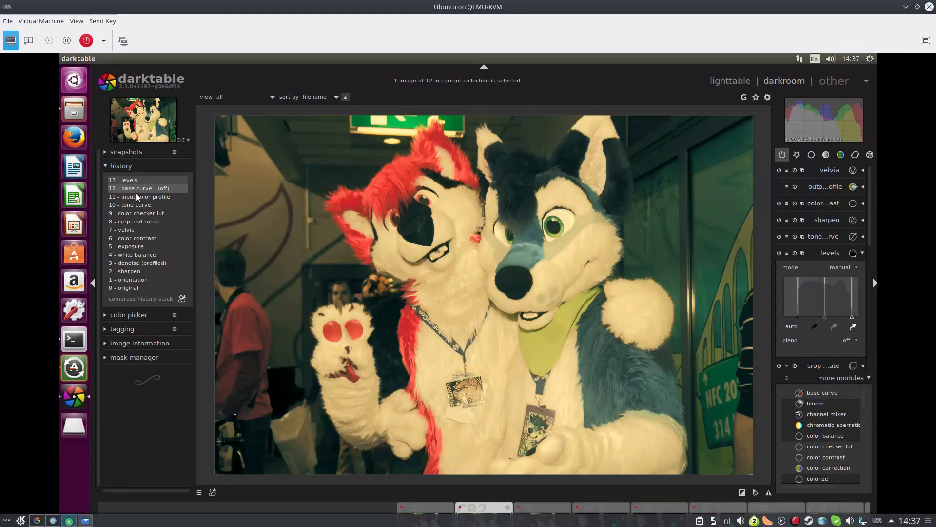